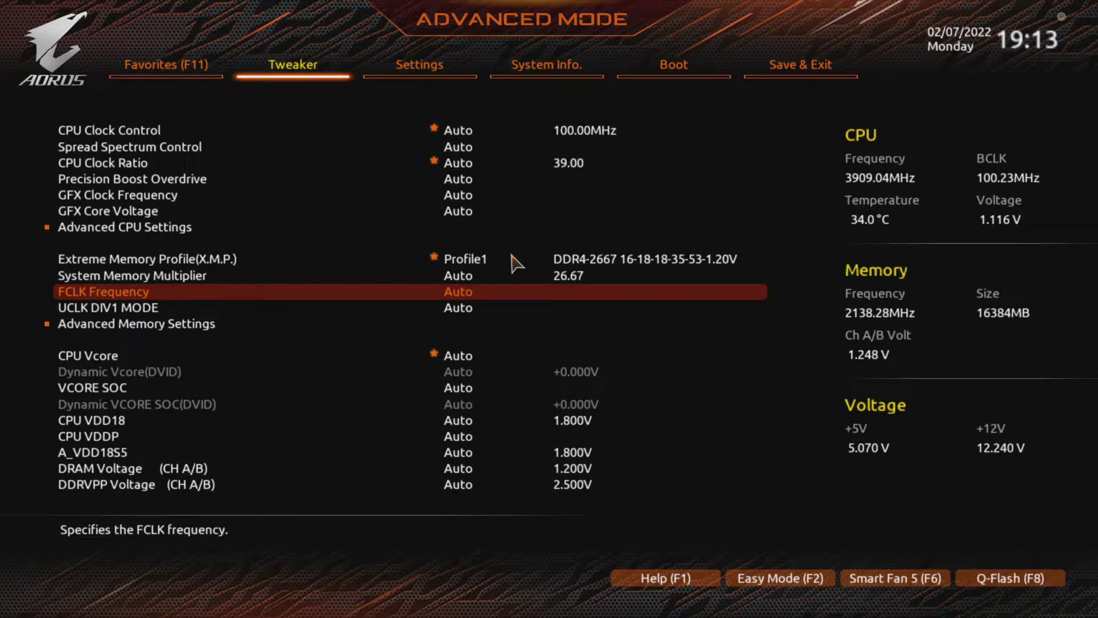
# Step: Change Precision Boost Overdrive from Auto to Enabled
pyautogui.press('Up')
pyautogui.press('Up')
pyautogui.press('Up')
pyautogui.press('Up')
pyautogui.press('Up')
pyautogui.press('Up')
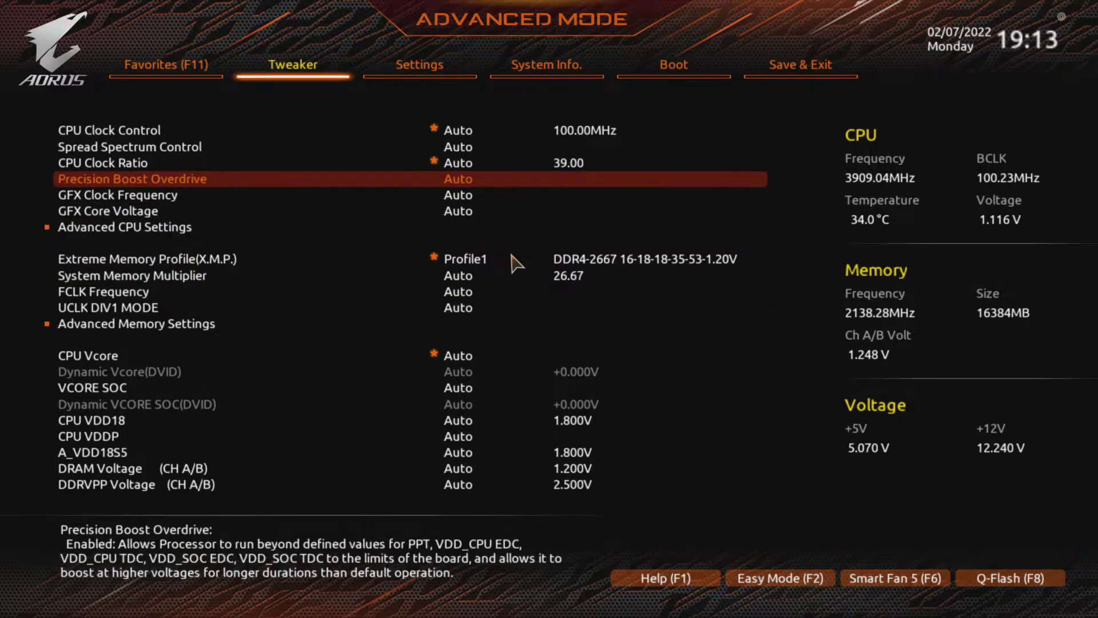
pyautogui.press('Return')
pyautogui.press('Down')
pyautogui.press('Down')
pyautogui.press('Escape')
pyautogui.press('+')
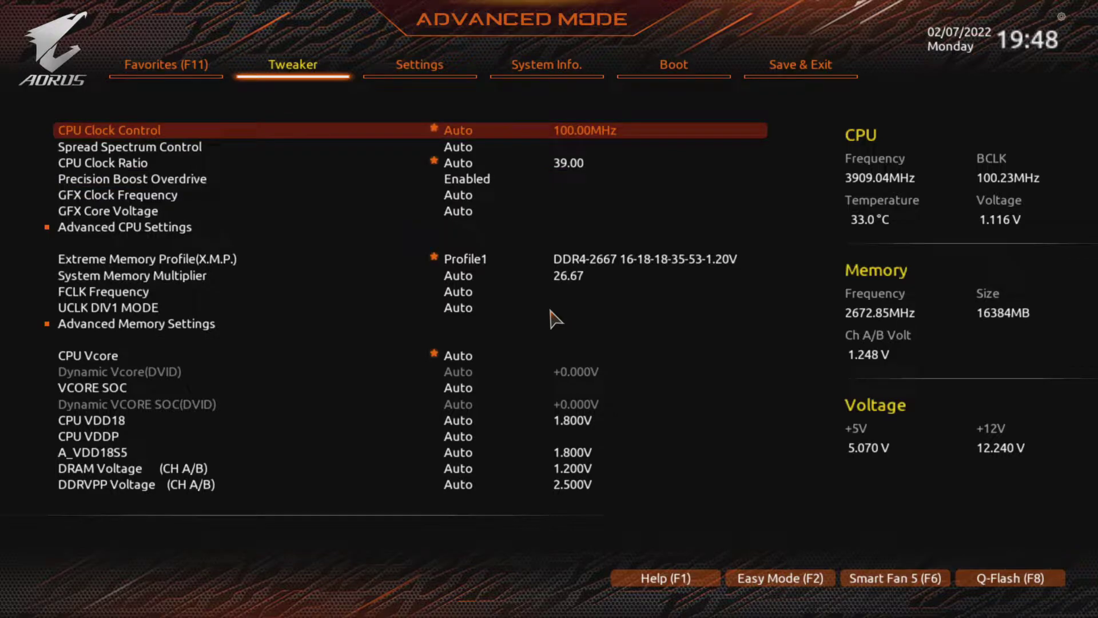
# Step: Move down past GFX Core Voltage to the DRAM Voltage setting
pyautogui.press('Down')
pyautogui.press('Down')
pyautogui.press('Down')
pyautogui.press('Down')
pyautogui.press('Down')
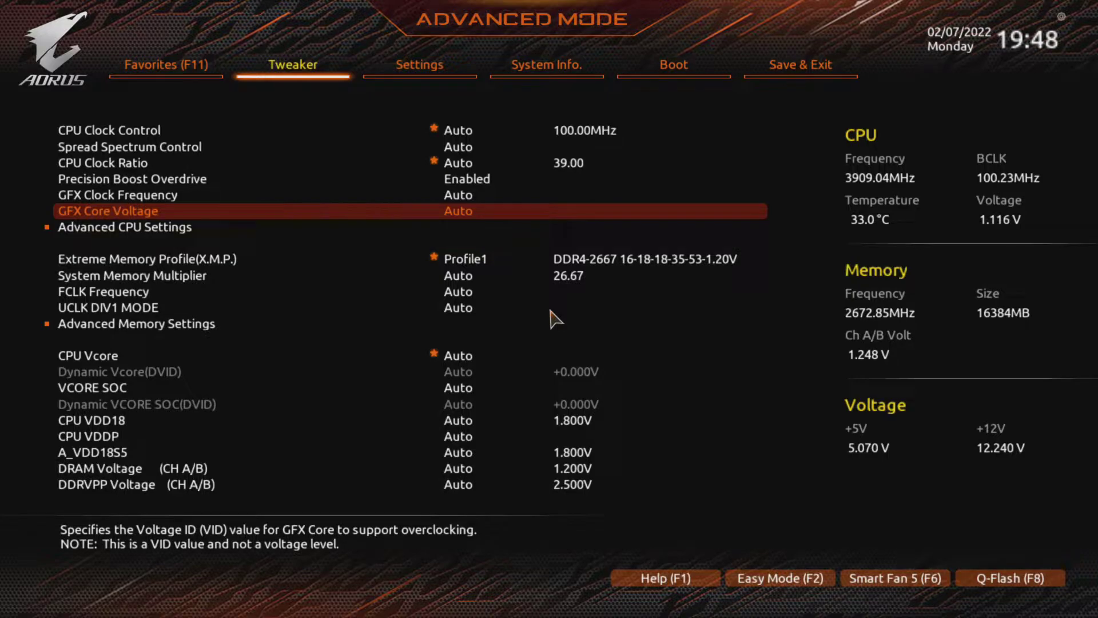
pyautogui.press('Down')
pyautogui.press('Down')
pyautogui.press('Down')
pyautogui.press('Down')
pyautogui.press('Down')
pyautogui.press('Down')
pyautogui.press('Down')
pyautogui.press('Down')
pyautogui.press('Down')
pyautogui.press('Down')
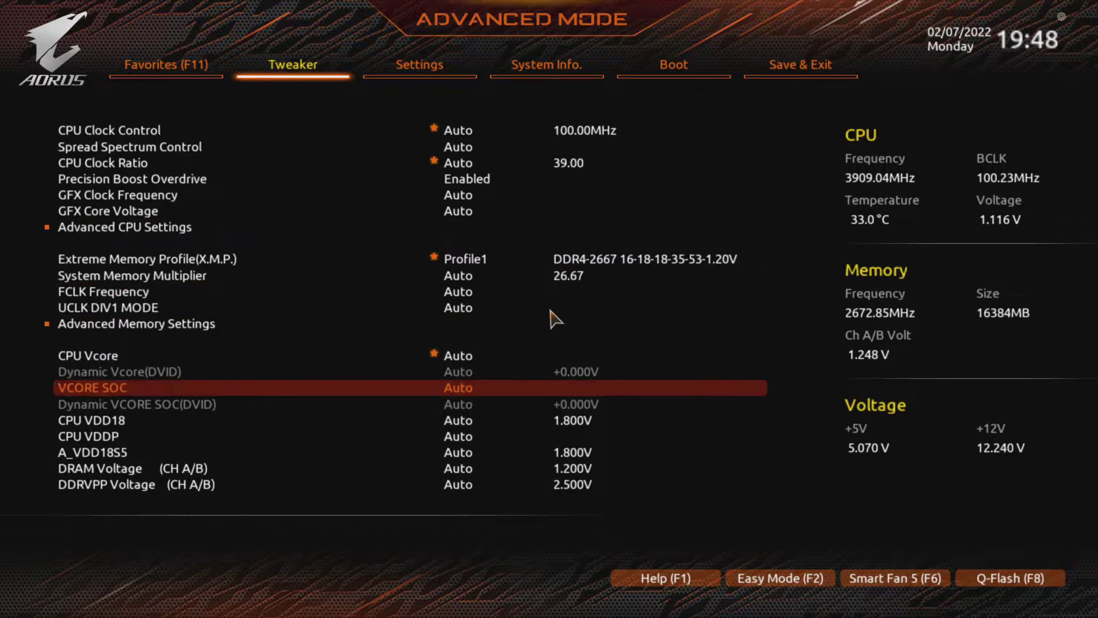
pyautogui.press('Down')
pyautogui.press('Down')
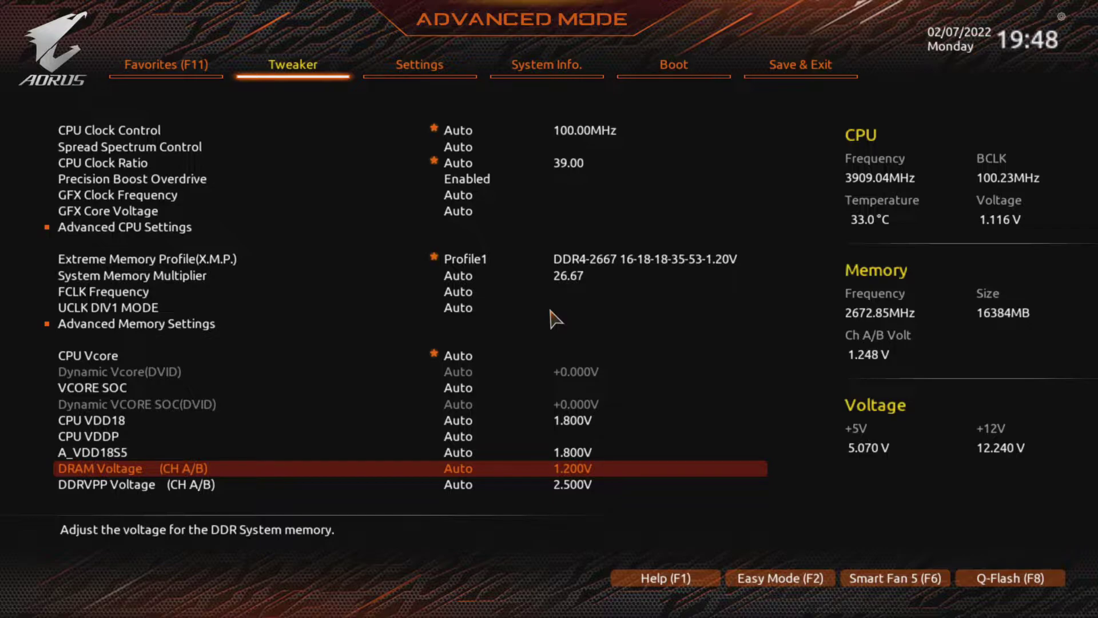
# Step: Pick 1.20000V from the GFX Core Voltage list, just past 1.18125V
pyautogui.press('Down')
pyautogui.press('Down')
pyautogui.press('Down')
pyautogui.press('Down')
pyautogui.press('Down')
pyautogui.press('Down')
pyautogui.press('Down')
pyautogui.press('Down')
pyautogui.press('Down')
pyautogui.press('Down')
pyautogui.press('Down')
pyautogui.press('Down')
pyautogui.press('Down')
pyautogui.press('Down')
pyautogui.press('Down')
pyautogui.press('Down')
pyautogui.press('Down')
pyautogui.press('Down')
pyautogui.press('Down')
pyautogui.press('Down')
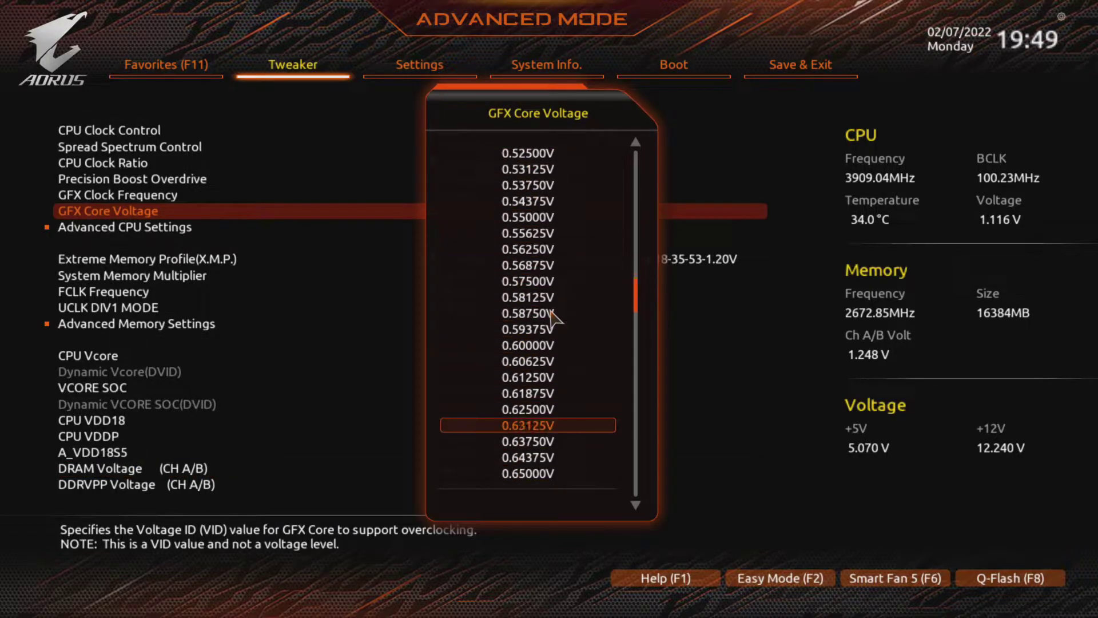
pyautogui.press('Down')
pyautogui.press('Down')
pyautogui.press('Down')
pyautogui.press('Down')
pyautogui.press('Down')
pyautogui.press('Down')
pyautogui.press('Down')
pyautogui.press('Down')
pyautogui.press('Down')
pyautogui.press('Down')
pyautogui.press('Down')
pyautogui.press('Down')
pyautogui.press('Down')
pyautogui.press('Down')
pyautogui.press('Down')
pyautogui.press('Down')
pyautogui.press('Down')
pyautogui.press('Down')
pyautogui.press('Down')
pyautogui.press('Down')
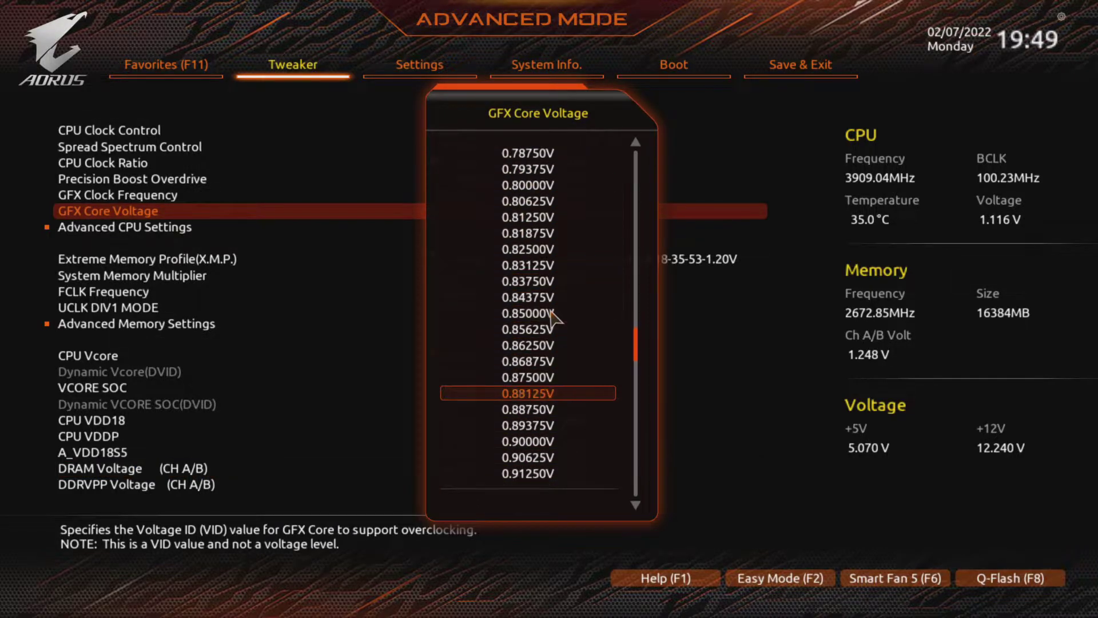
pyautogui.press('Down')
pyautogui.press('Down')
pyautogui.press('Down')
pyautogui.press('Down')
pyautogui.press('Down')
pyautogui.press('Down')
pyautogui.press('Down')
pyautogui.press('Down')
pyautogui.press('Down')
pyautogui.press('Down')
pyautogui.press('Down')
pyautogui.press('Down')
pyautogui.press('Down')
pyautogui.press('Down')
pyautogui.press('Down')
pyautogui.press('Down')
pyautogui.press('Down')
pyautogui.press('Down')
pyautogui.press('Down')
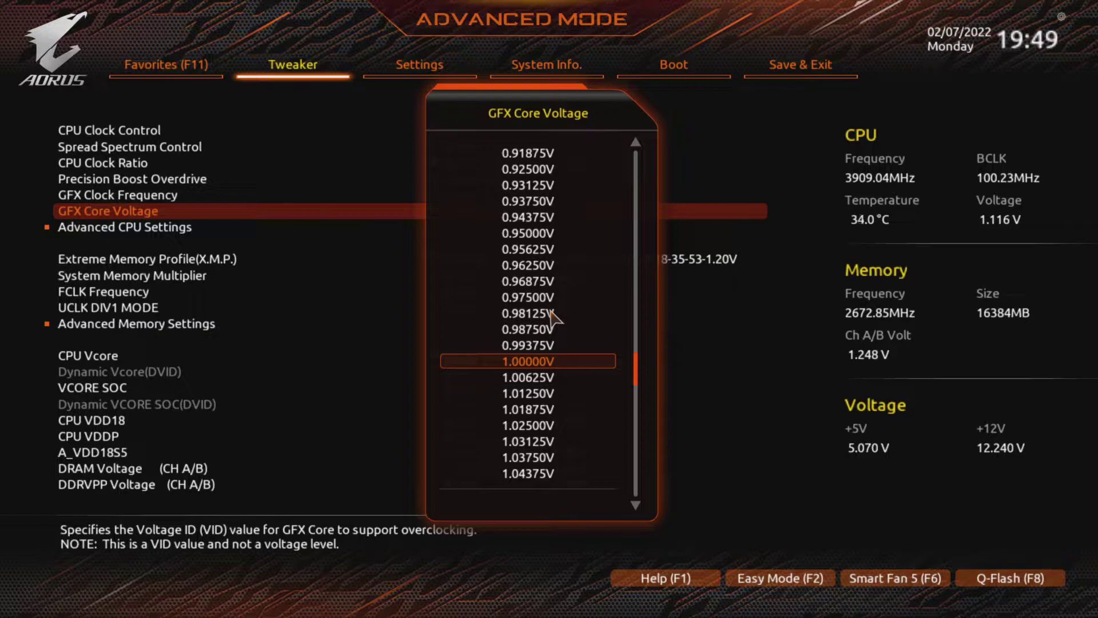
pyautogui.press('Down')
pyautogui.press('Down')
pyautogui.press('Down')
pyautogui.press('Down')
pyautogui.press('Down')
pyautogui.press('Down')
pyautogui.press('Down')
pyautogui.press('Down')
pyautogui.press('Down')
pyautogui.press('Down')
pyautogui.press('Down')
pyautogui.press('Down')
pyautogui.press('Down')
pyautogui.press('Down')
pyautogui.press('Down')
pyautogui.press('Down')
pyautogui.press('Down')
pyautogui.press('Down')
pyautogui.press('Down')
pyautogui.press('Down')
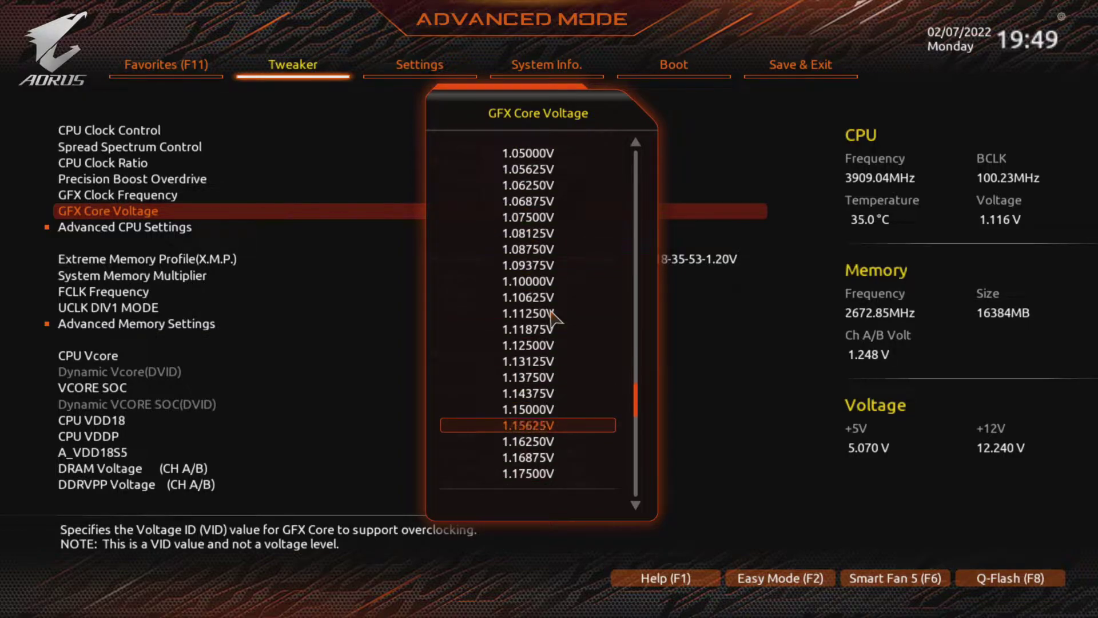
pyautogui.press('Up')
pyautogui.press('Down')
pyautogui.press('Down')
pyautogui.press('Down')
pyautogui.press('Down')
pyautogui.press('Down')
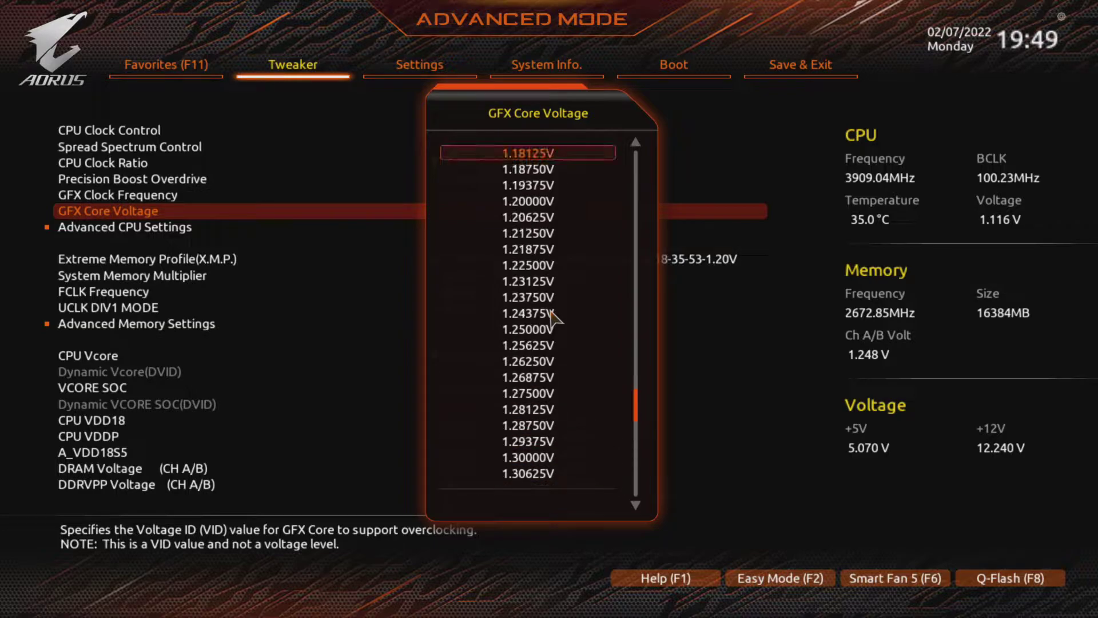
pyautogui.press('Down')
pyautogui.press('Down')
pyautogui.press('Down')
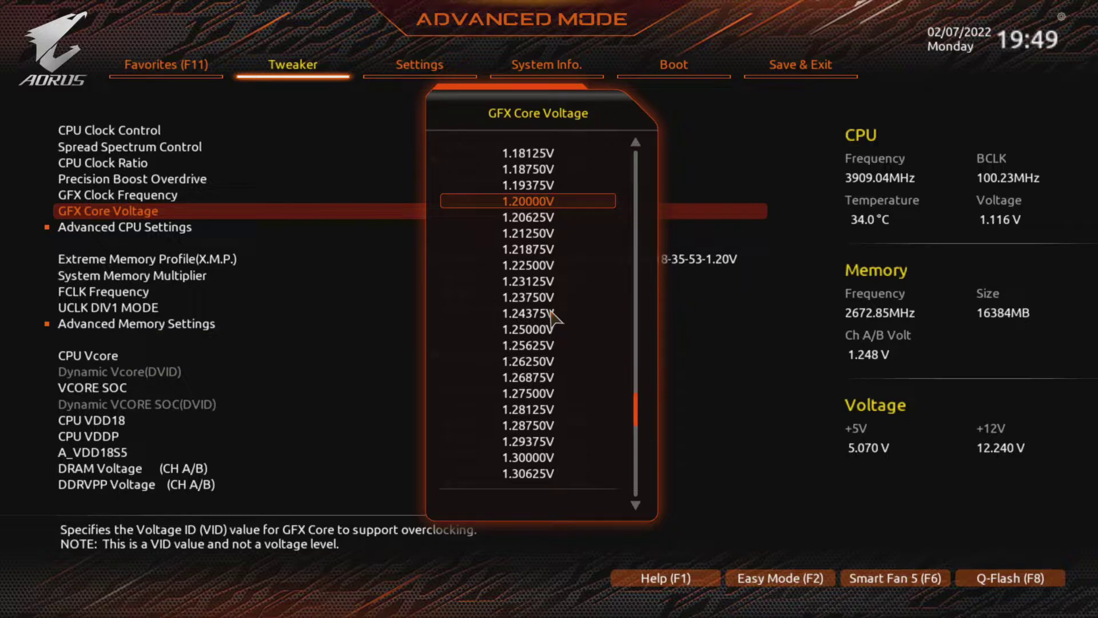
pyautogui.press('Return')
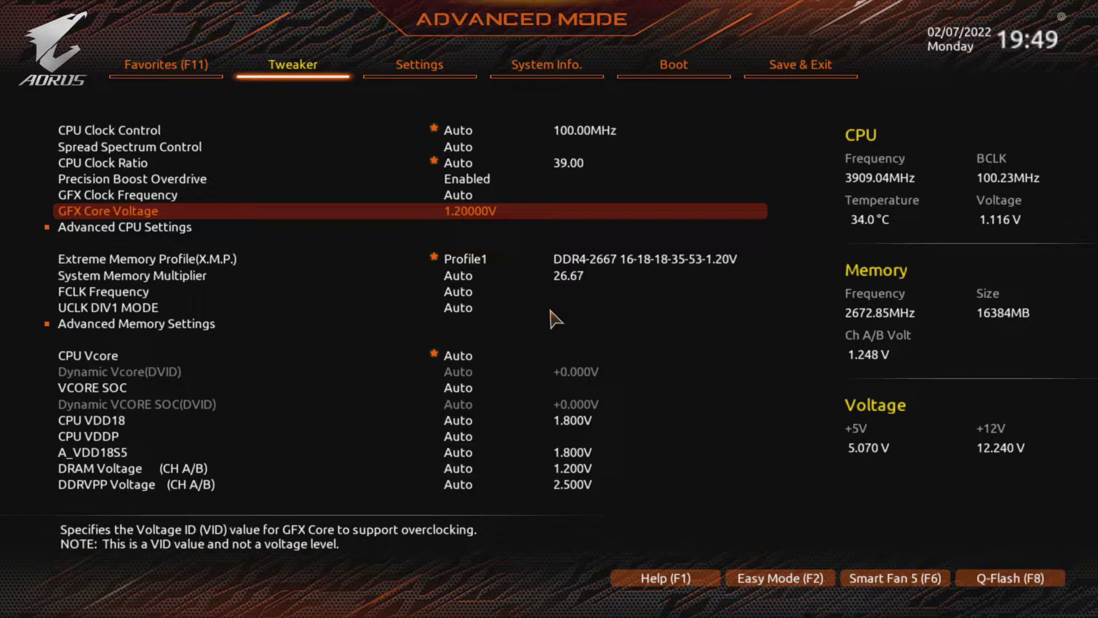
pyautogui.press('Down')
pyautogui.press('Down')
pyautogui.press('Down')
pyautogui.press('Down')
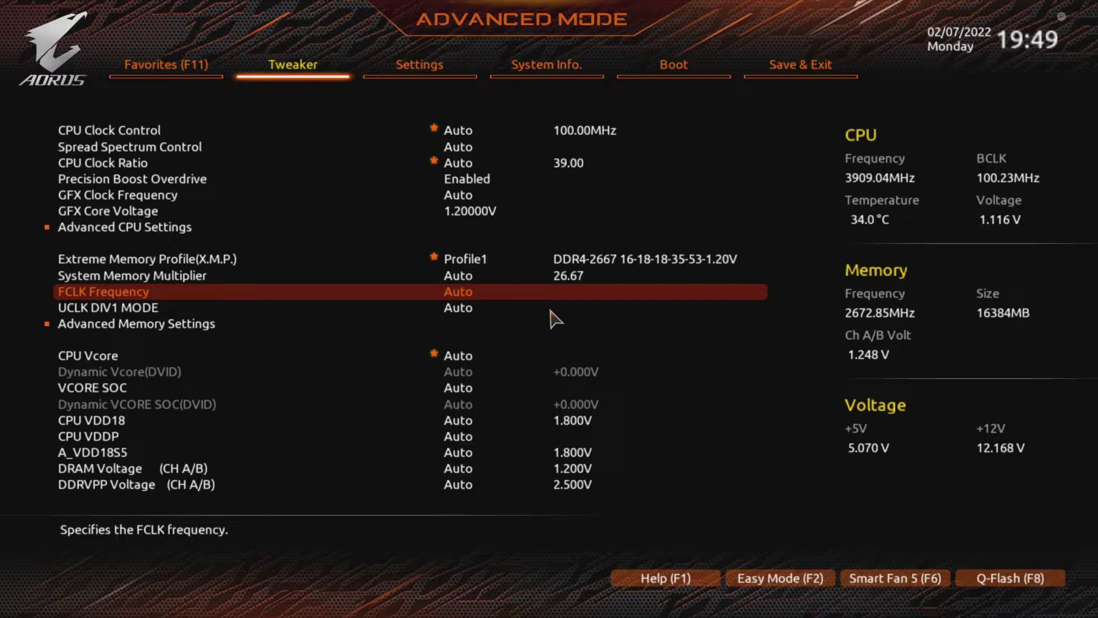
pyautogui.press('Down')
pyautogui.press('Down')
pyautogui.press('Down')
pyautogui.press('Down')
pyautogui.press('Down')
pyautogui.press('Down')
pyautogui.press('Down')
pyautogui.press('Down')
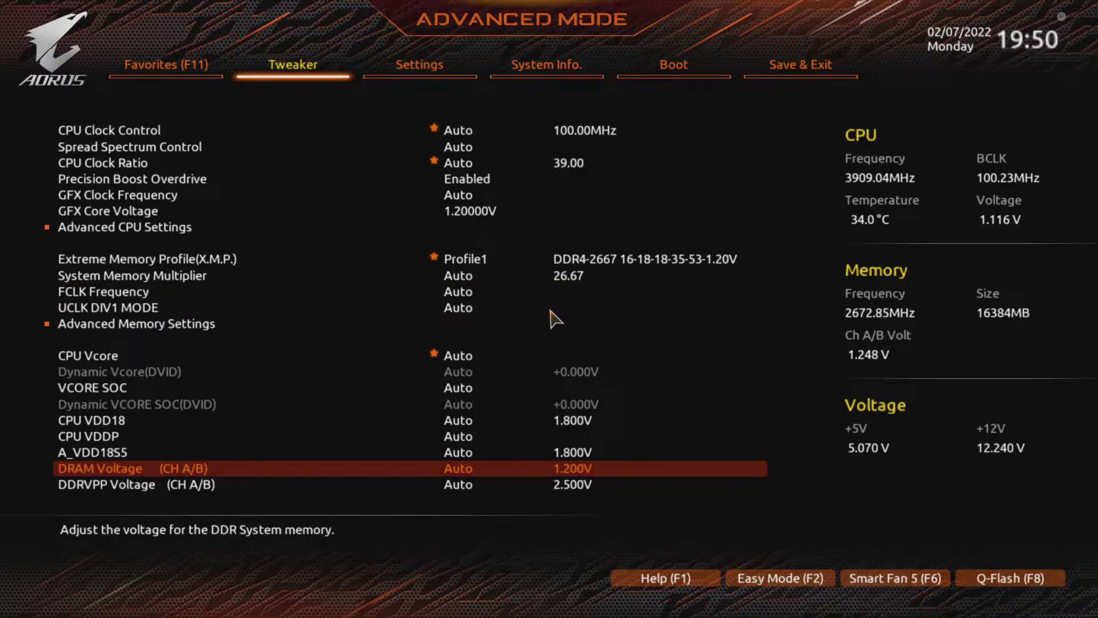
# Step: Change DRAM Voltage (CH A/B) from Auto to 1.250V
pyautogui.press('Return')
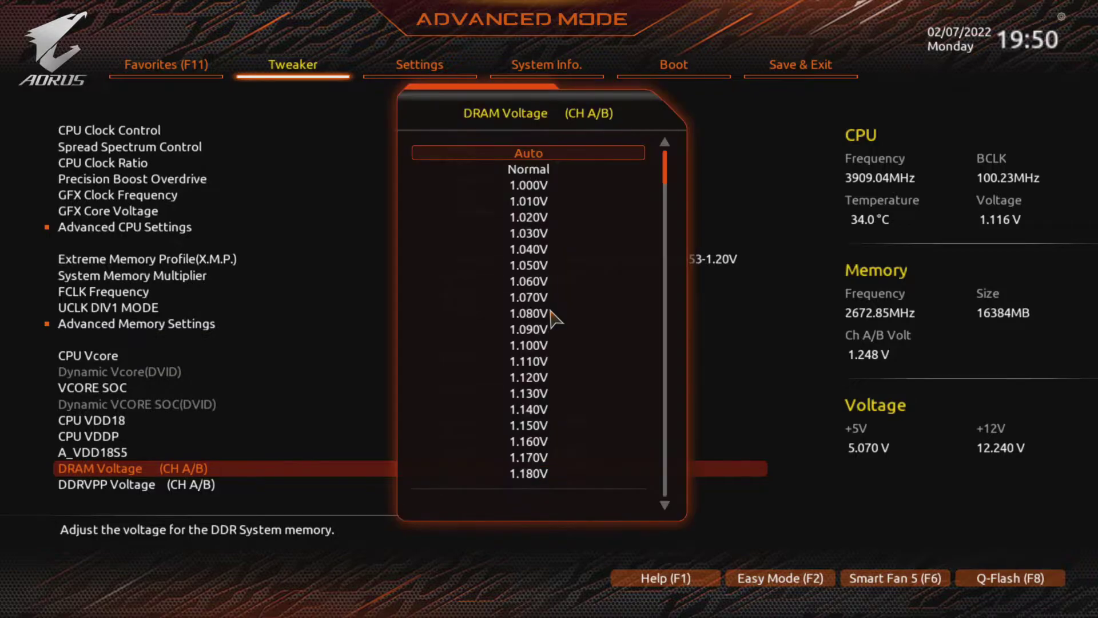
pyautogui.press('Escape')
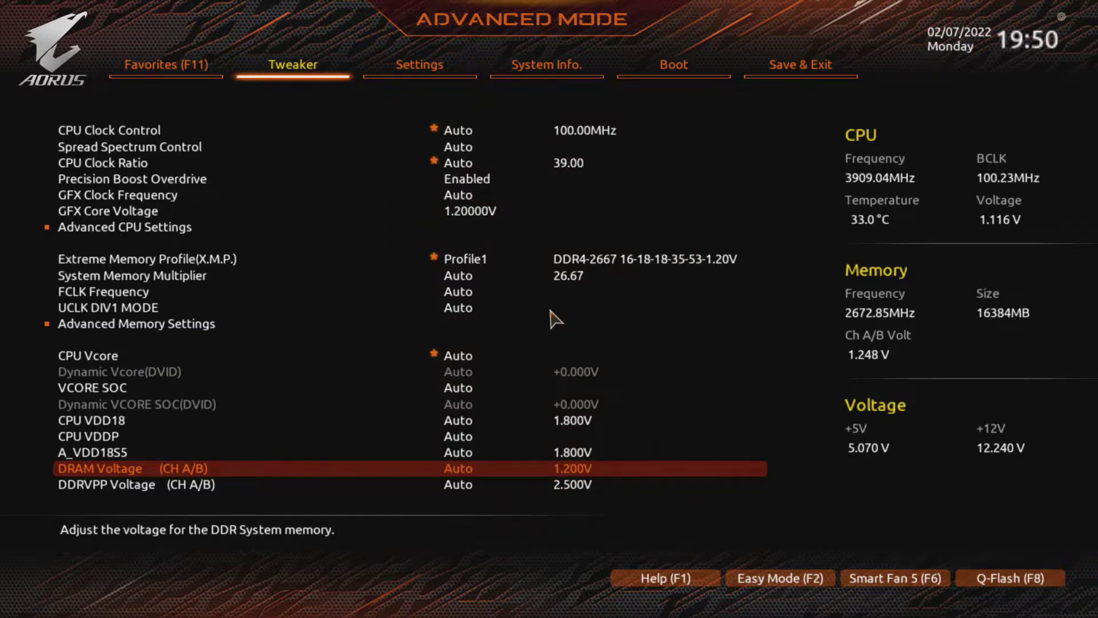
pyautogui.press('Return')
pyautogui.press('Down')
pyautogui.press('Down')
pyautogui.press('Down')
pyautogui.press('Down')
pyautogui.press('Down')
pyautogui.press('Down')
pyautogui.press('Down')
pyautogui.press('Down')
pyautogui.press('Down')
pyautogui.press('Down')
pyautogui.press('Down')
pyautogui.press('Down')
pyautogui.press('Down')
pyautogui.press('Down')
pyautogui.press('Down')
pyautogui.press('Down')
pyautogui.press('Down')
pyautogui.press('Down')
pyautogui.press('Down')
pyautogui.press('Down')
pyautogui.press('Down')
pyautogui.press('Down')
pyautogui.press('Down')
pyautogui.press('Up')
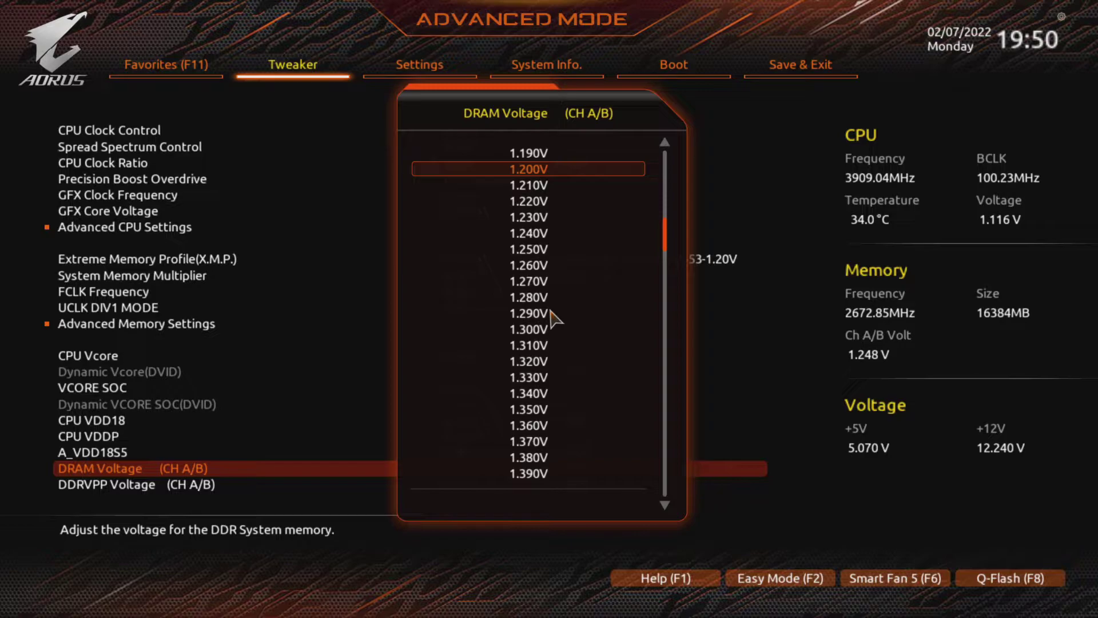
pyautogui.press('Down')
pyautogui.press('Down')
pyautogui.press('Down')
pyautogui.press('Down')
pyautogui.press('Down')
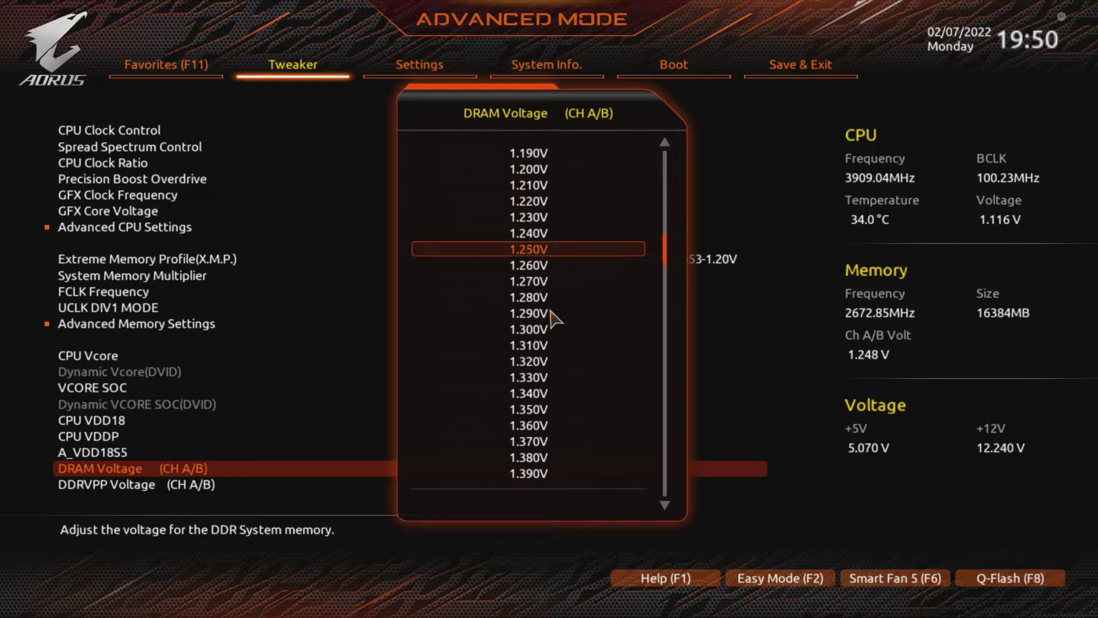
pyautogui.press('Return')
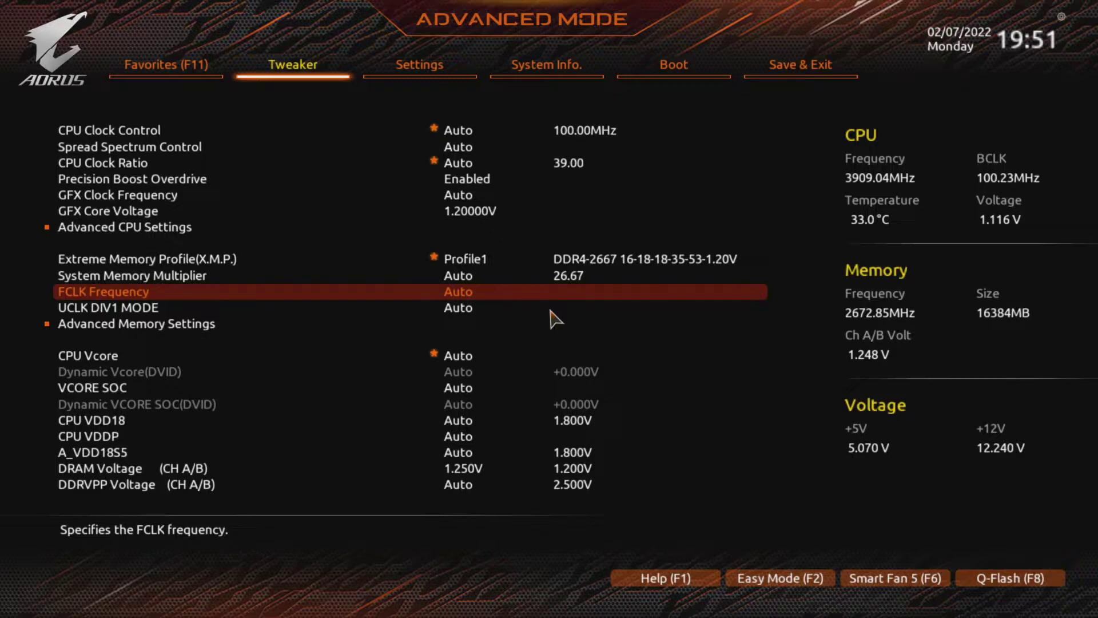
# Step: Open Memory Subtimings under Advanced Memory Settings
pyautogui.press('Down')
pyautogui.press('Down')
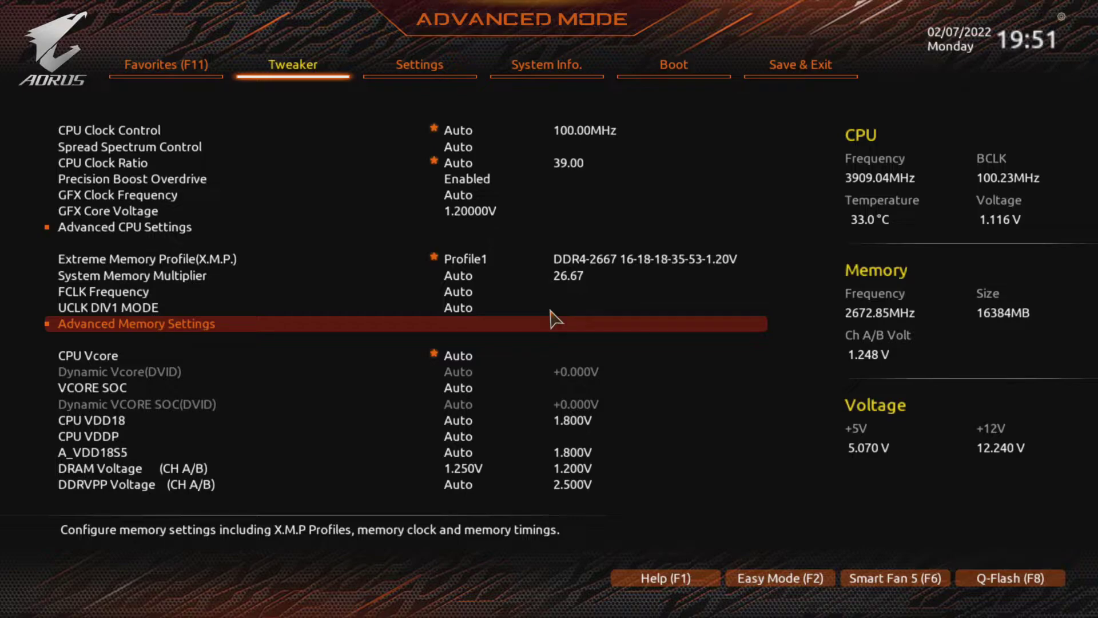
pyautogui.press('Return')
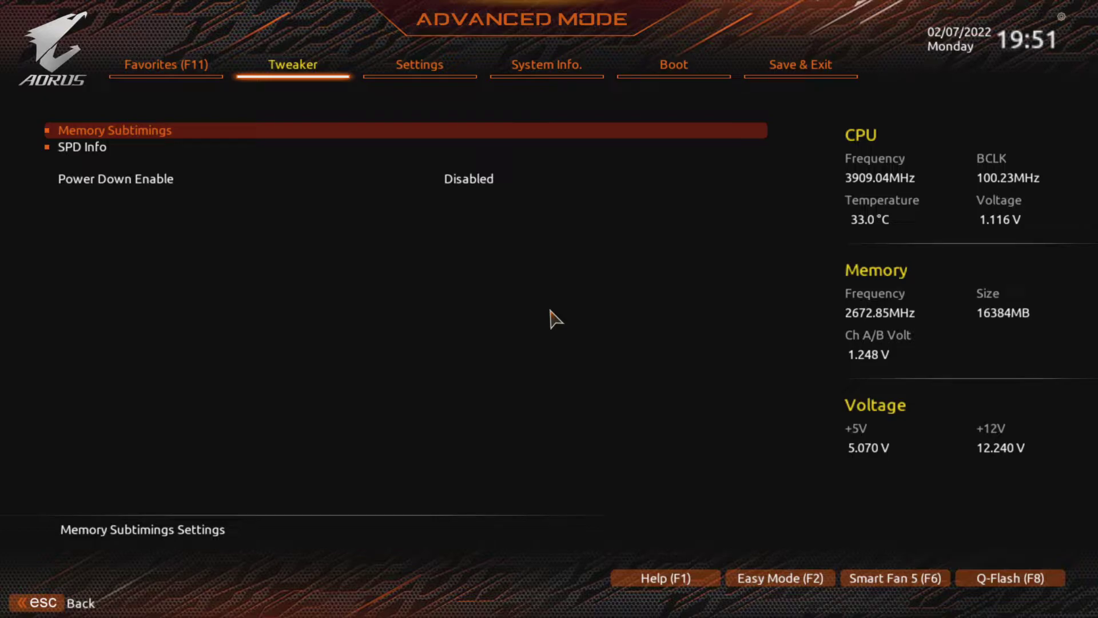
pyautogui.press('Return')
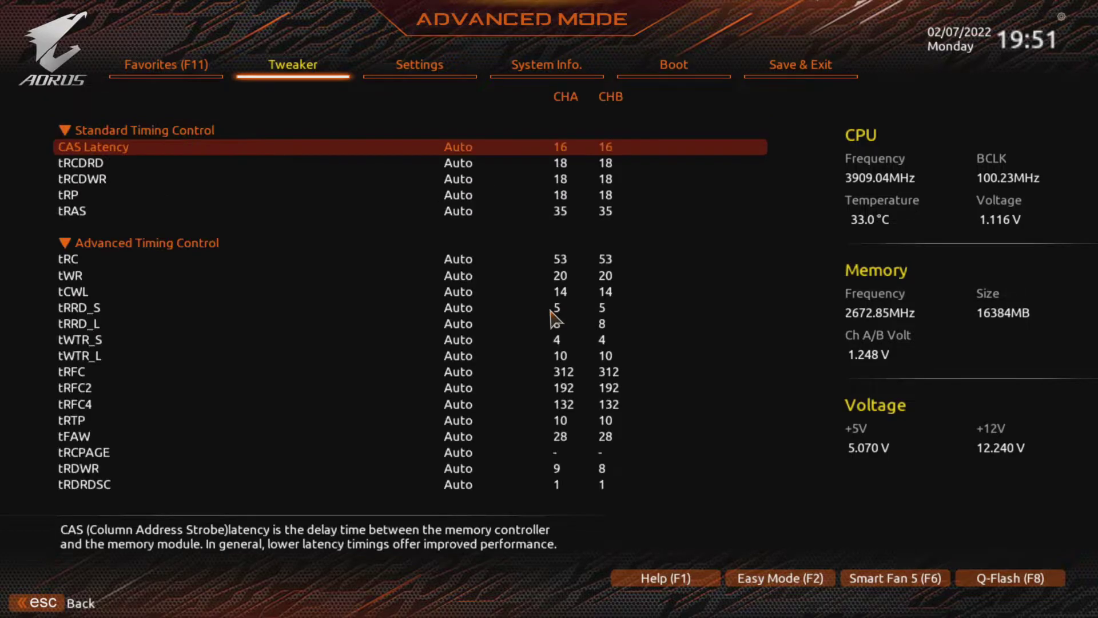
# Step: Review the standard and advanced timing rows, ending back on CAS Latency 16
pyautogui.press('Down')
pyautogui.press('Down')
pyautogui.press('Down')
pyautogui.press('Down')
pyautogui.press('Down')
pyautogui.press('Down')
pyautogui.press('Down')
pyautogui.press('Down')
pyautogui.press('Down')
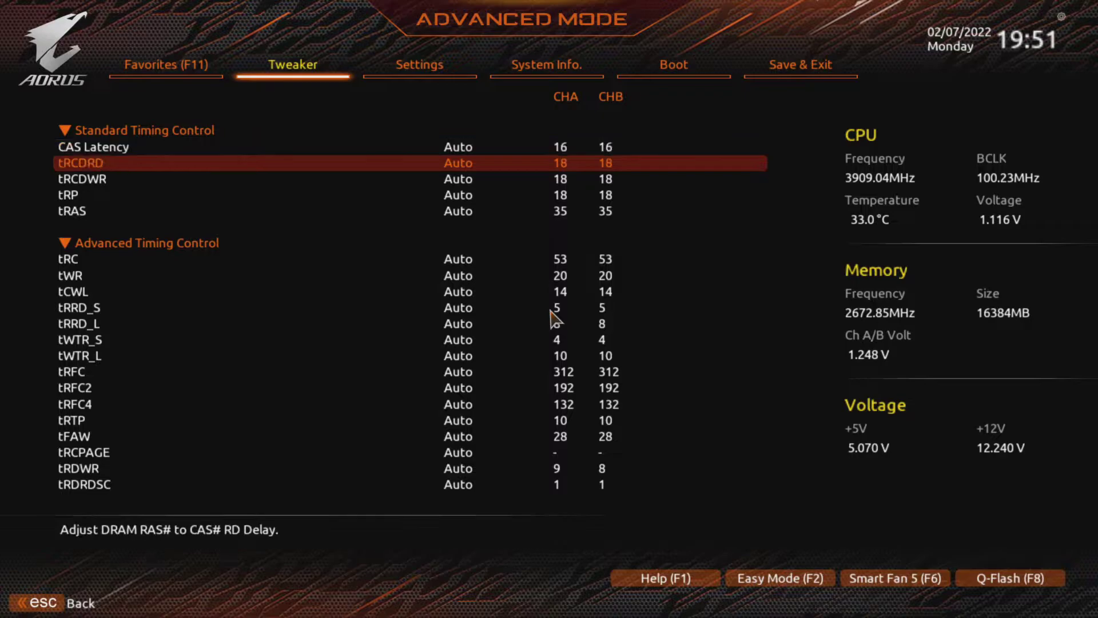
pyautogui.press('Down')
pyautogui.press('Down')
pyautogui.press('Down')
pyautogui.press('Down')
pyautogui.press('Down')
pyautogui.press('Down')
pyautogui.press('Down')
pyautogui.press('Down')
pyautogui.press('Down')
pyautogui.press('Down')
pyautogui.press('Up')
pyautogui.press('Down')
pyautogui.press('Up')
pyautogui.press('Up')
pyautogui.press('Up')
pyautogui.press('Up')
pyautogui.press('Up')
pyautogui.press('Up')
pyautogui.press('Up')
pyautogui.press('Up')
pyautogui.press('Up')
pyautogui.press('Up')
pyautogui.press('Up')
pyautogui.press('Up')
pyautogui.press('Up')
pyautogui.press('Up')
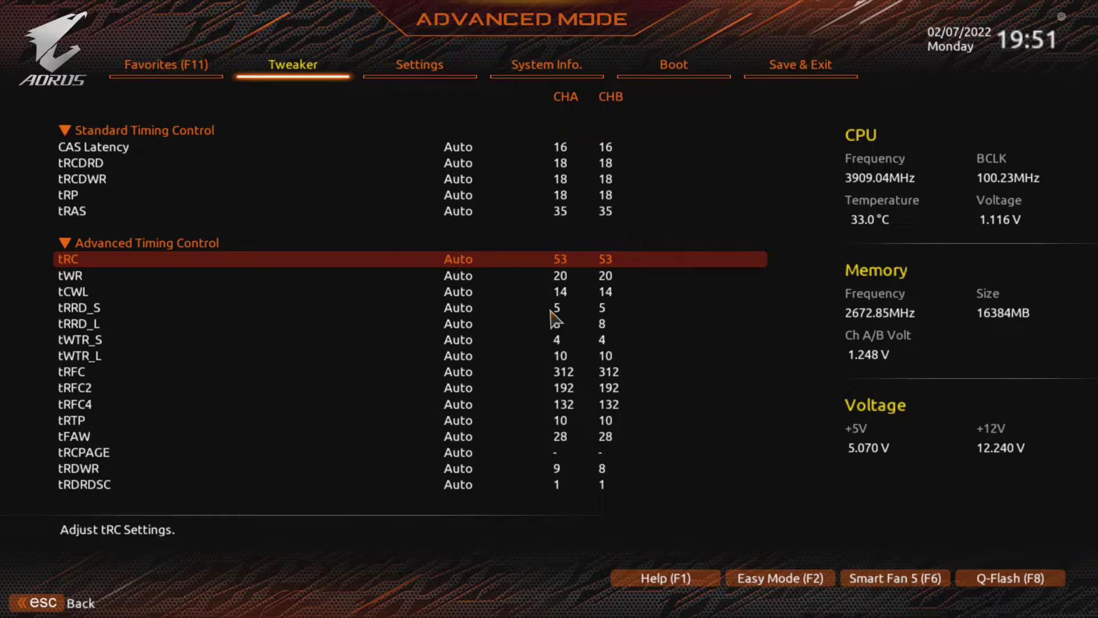
pyautogui.press('Up')
pyautogui.press('Up')
pyautogui.press('Up')
pyautogui.press('Up')
pyautogui.press('Up')
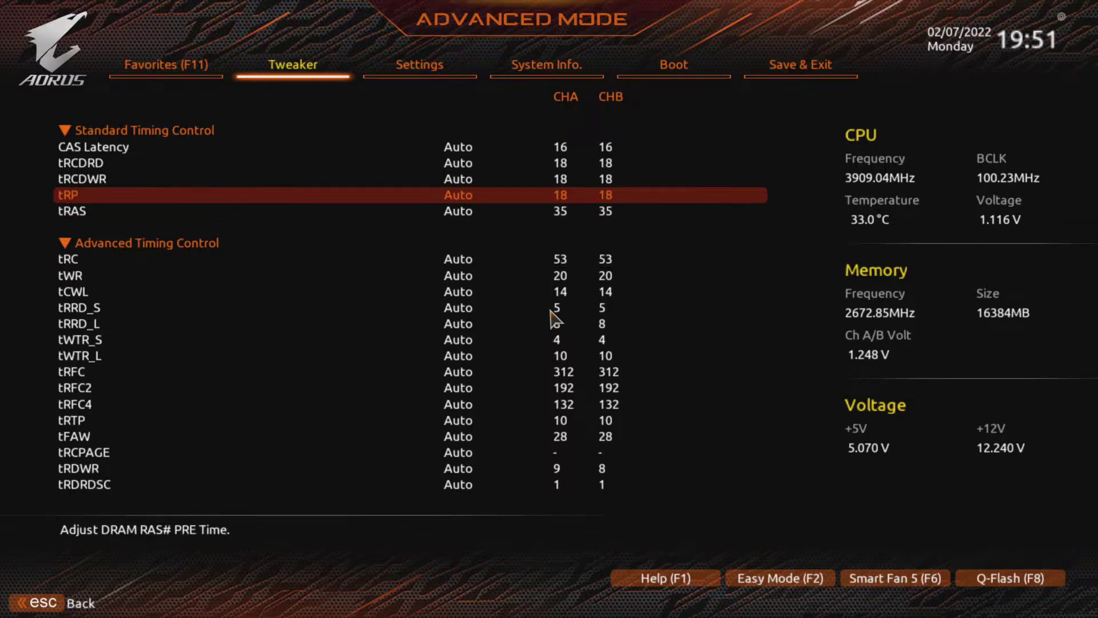
pyautogui.press('Down')
pyautogui.press('Down')
pyautogui.press('Down')
pyautogui.press('Down')
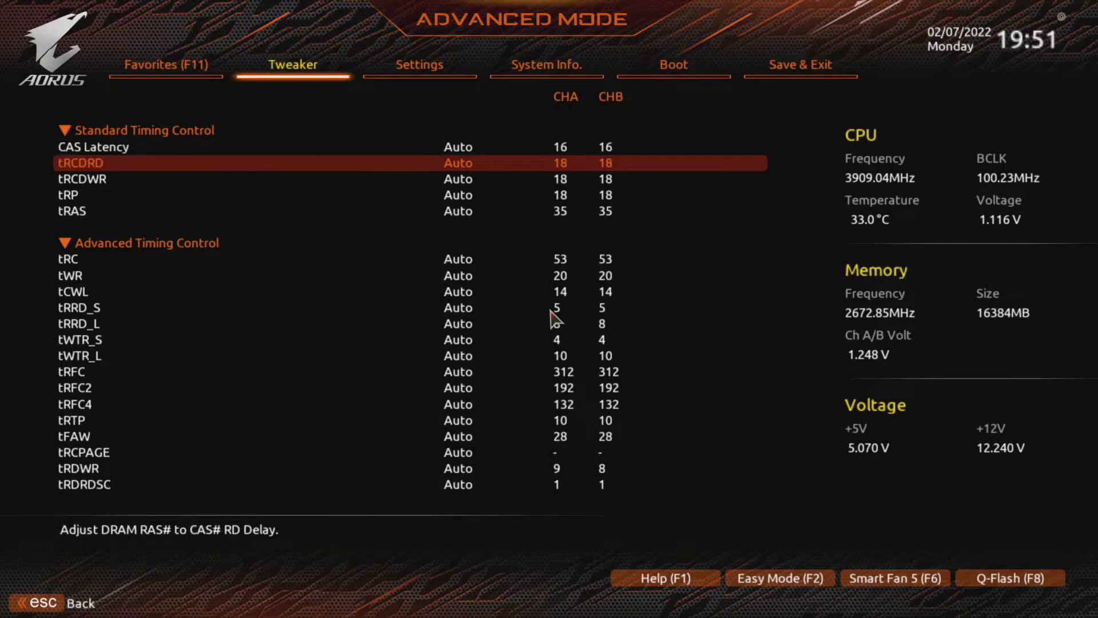
pyautogui.press('Down')
pyautogui.press('Down')
pyautogui.press('Up')
pyautogui.press('Up')
pyautogui.press('Up')
pyautogui.press('Up')
pyautogui.press('Up')
pyautogui.press('Up')
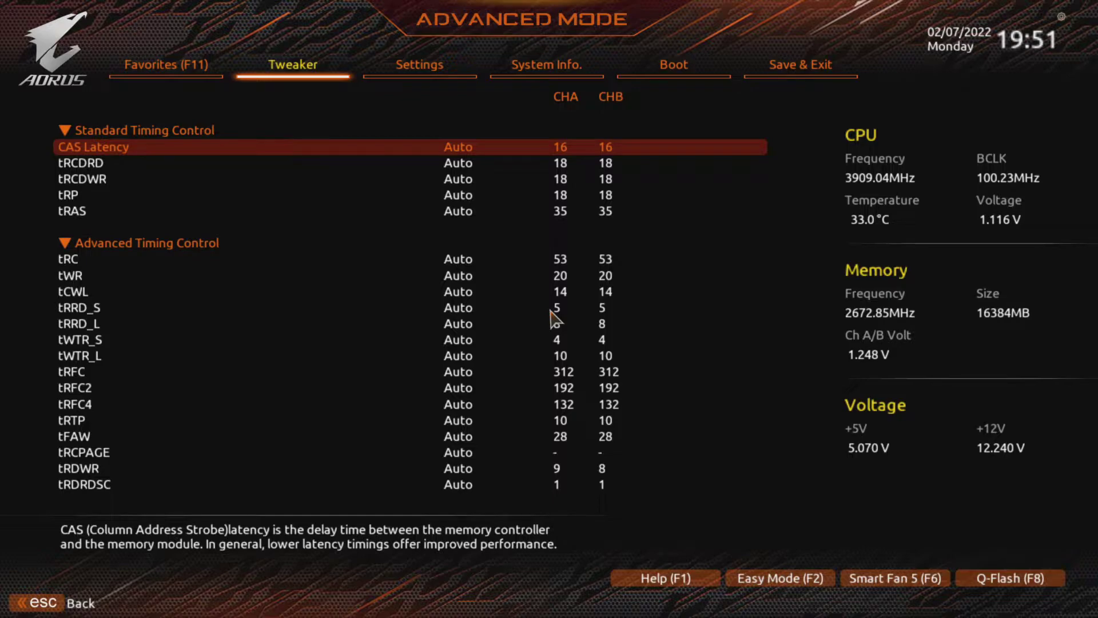
# Step: Set CAS Latency to 22 and tRCDRD to 24
pyautogui.press('Return')
pyautogui.press('Down')
pyautogui.press('Down')
pyautogui.press('Down')
pyautogui.press('Down')
pyautogui.press('Down')
pyautogui.press('Down')
pyautogui.press('Down')
pyautogui.press('Down')
pyautogui.press('Down')
pyautogui.press('Down')
pyautogui.press('Down')
pyautogui.press('Down')
pyautogui.press('Down')
pyautogui.press('Down')
pyautogui.press('Down')
pyautogui.press('Return')
pyautogui.press('Down')
pyautogui.press('Return')
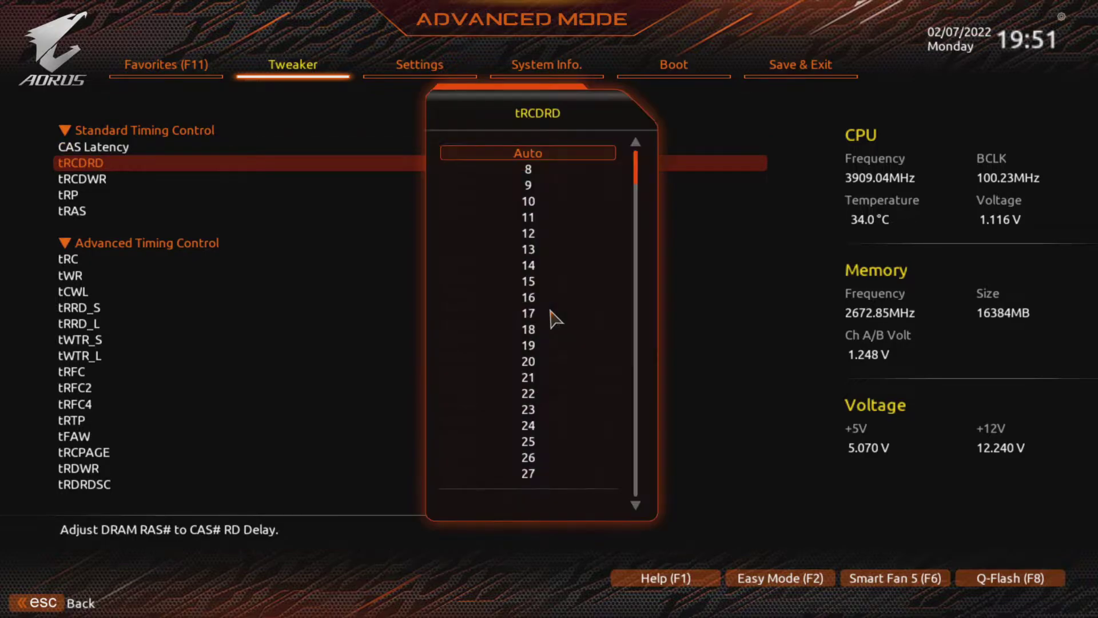
pyautogui.press('Down')
pyautogui.press('Down')
pyautogui.press('Down')
pyautogui.press('Down')
pyautogui.press('Down')
pyautogui.press('Down')
pyautogui.press('Down')
pyautogui.press('Down')
pyautogui.press('Down')
pyautogui.press('Down')
pyautogui.press('Down')
pyautogui.press('Down')
pyautogui.press('Down')
pyautogui.press('Down')
pyautogui.press('Down')
pyautogui.press('Down')
pyautogui.press('Down')
pyautogui.press('Return')
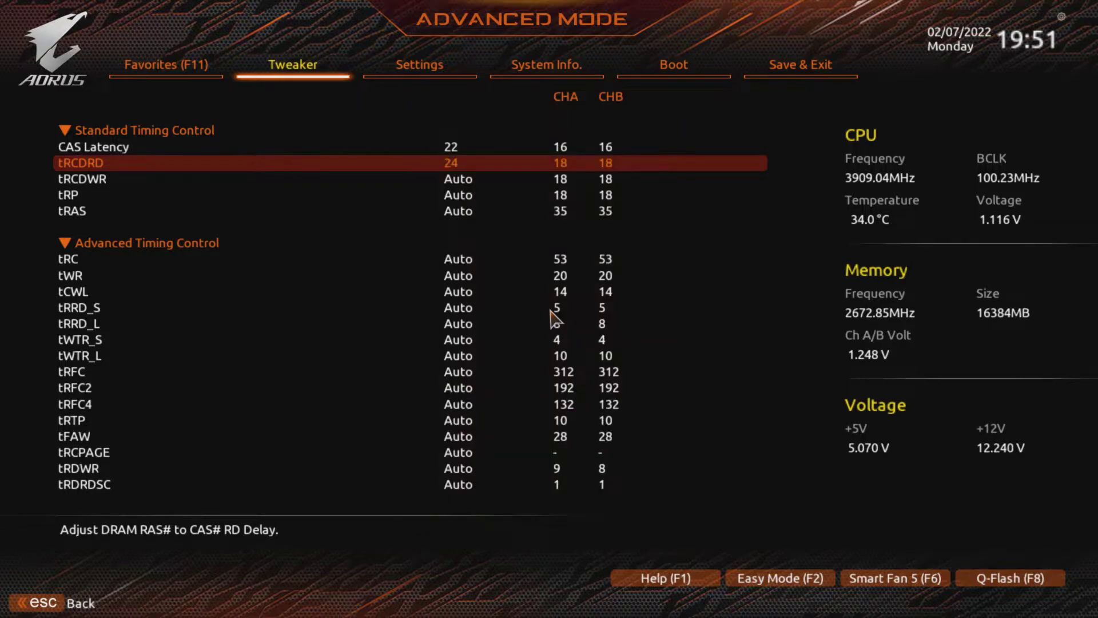
# Step: Set tRCDWR to 24, then move through the timing rows to tRC
pyautogui.press('Down')
pyautogui.press('Return')
pyautogui.press('Down')
pyautogui.press('Down')
pyautogui.press('Down')
pyautogui.press('Down')
pyautogui.press('Down')
pyautogui.press('Down')
pyautogui.press('Down')
pyautogui.press('Down')
pyautogui.press('Down')
pyautogui.press('Down')
pyautogui.press('Down')
pyautogui.press('Down')
pyautogui.press('Down')
pyautogui.press('Down')
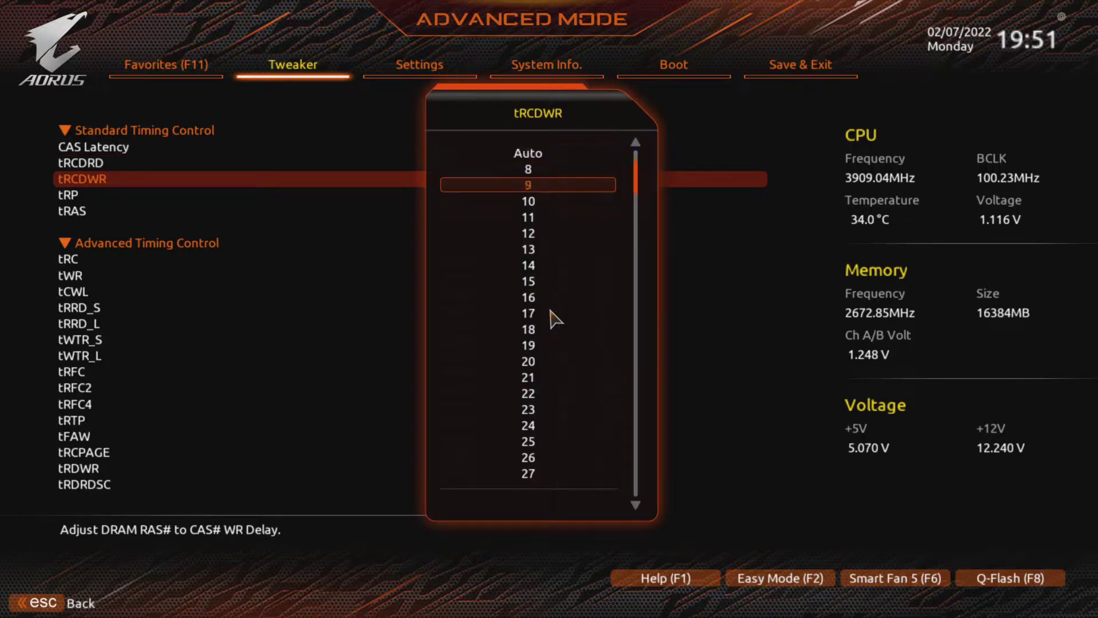
pyautogui.press('Down')
pyautogui.press('Down')
pyautogui.press('Down')
pyautogui.press('Return')
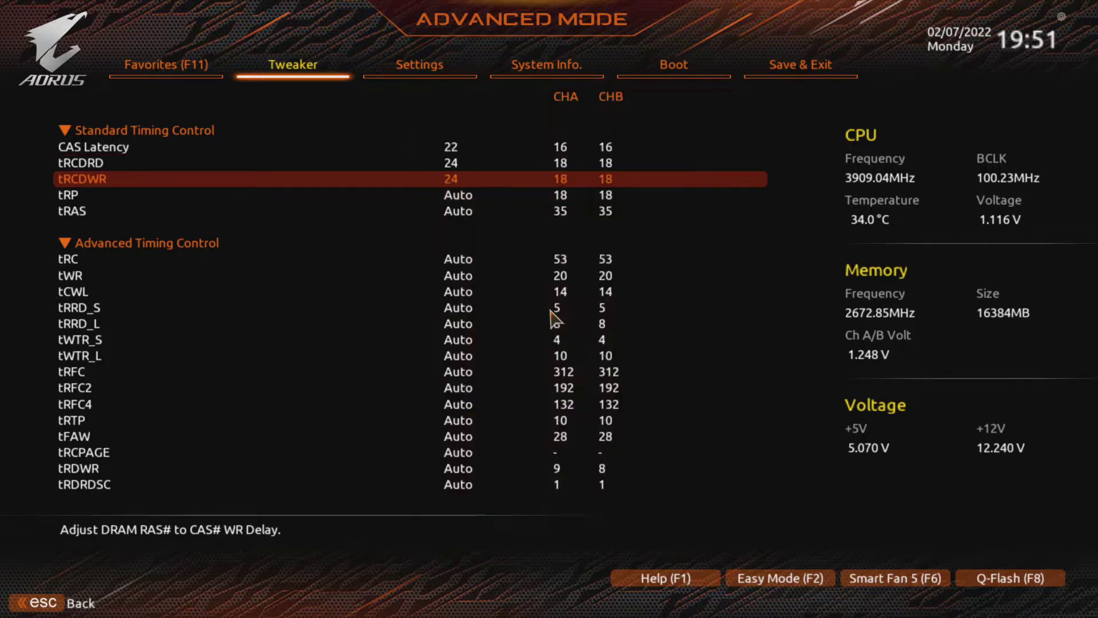
pyautogui.press('Down')
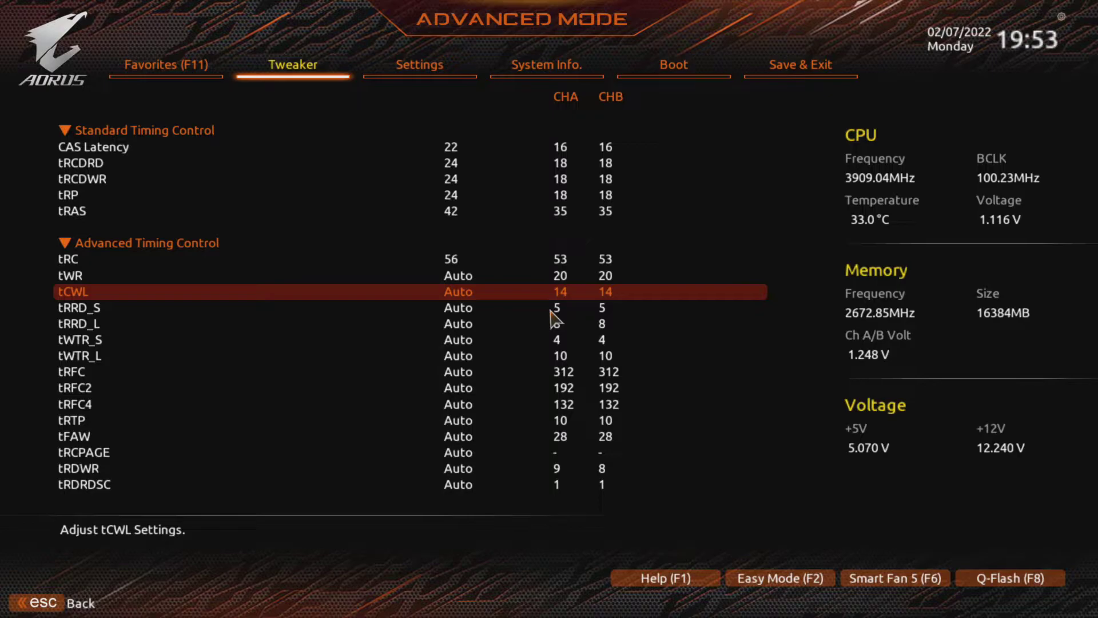
pyautogui.press('Up')
pyautogui.press('Up')
pyautogui.press('Up')
pyautogui.press('Up')
pyautogui.press('Up')
pyautogui.press('Up')
pyautogui.press('Up')
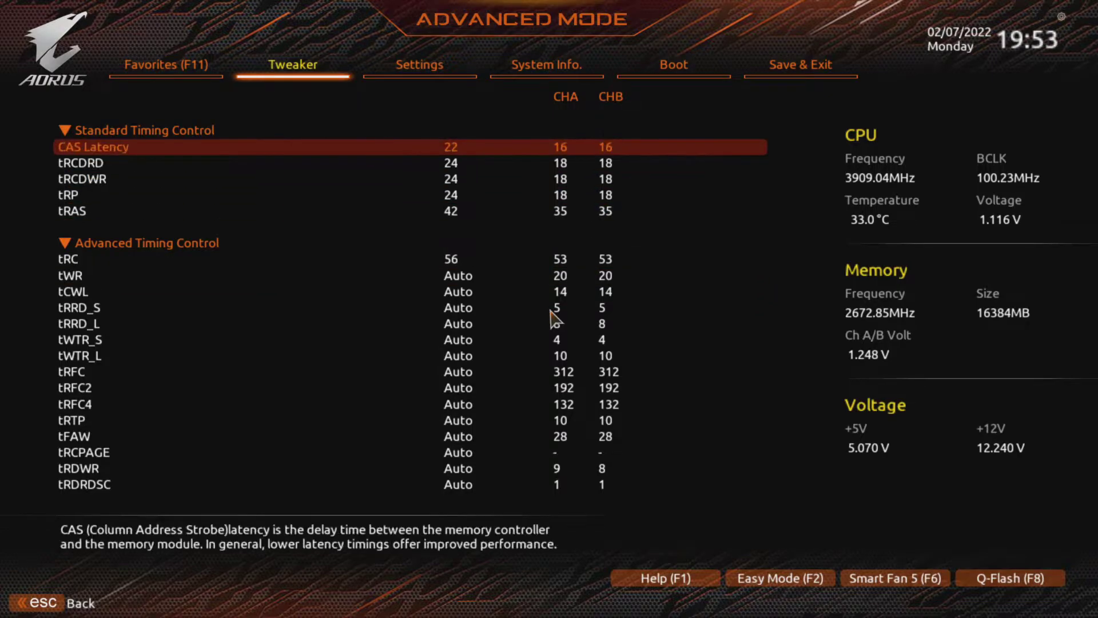
pyautogui.press('Down')
pyautogui.press('Down')
pyautogui.press('Down')
pyautogui.press('Down')
pyautogui.press('Down')
pyautogui.press('Down')
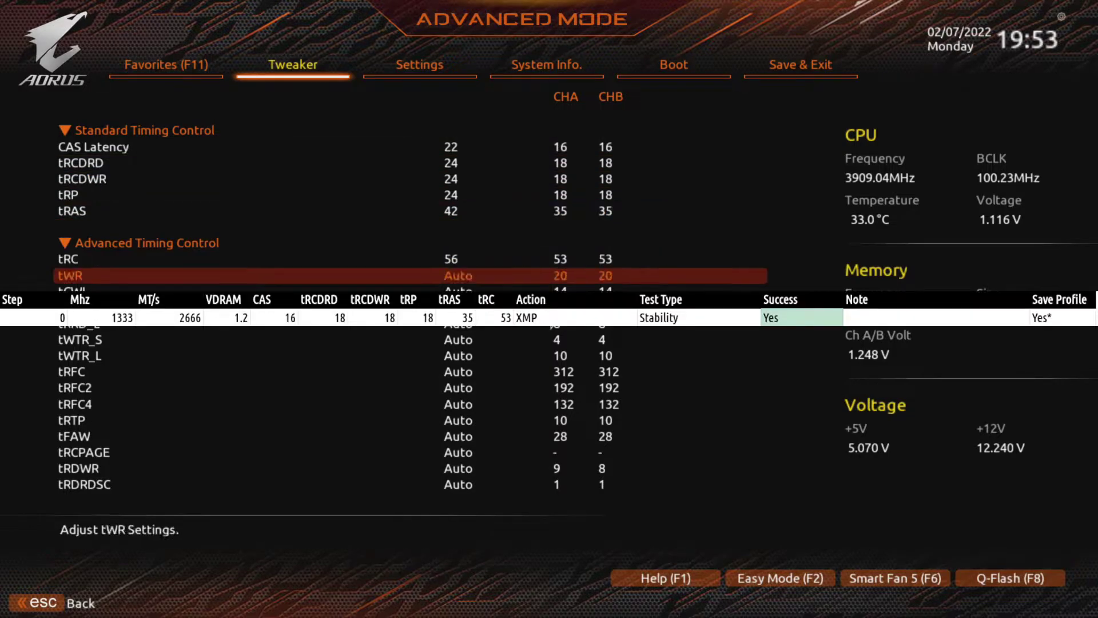
pyautogui.press('Up')
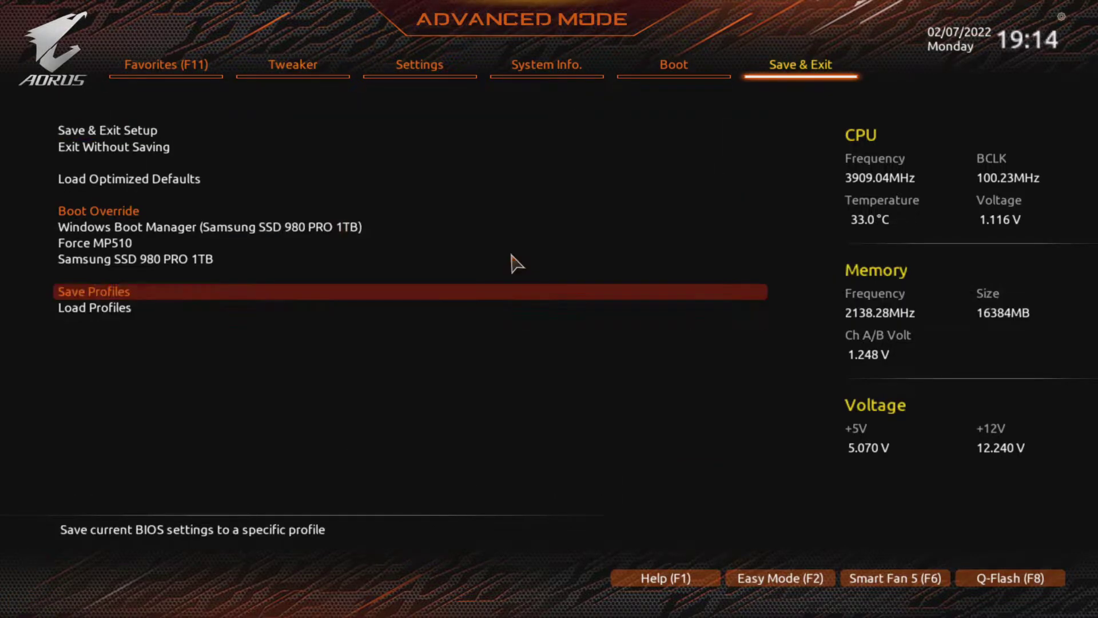
# Step: Save the current settings into Profile 1 named 'Reto Base Congi'
pyautogui.press('Return')
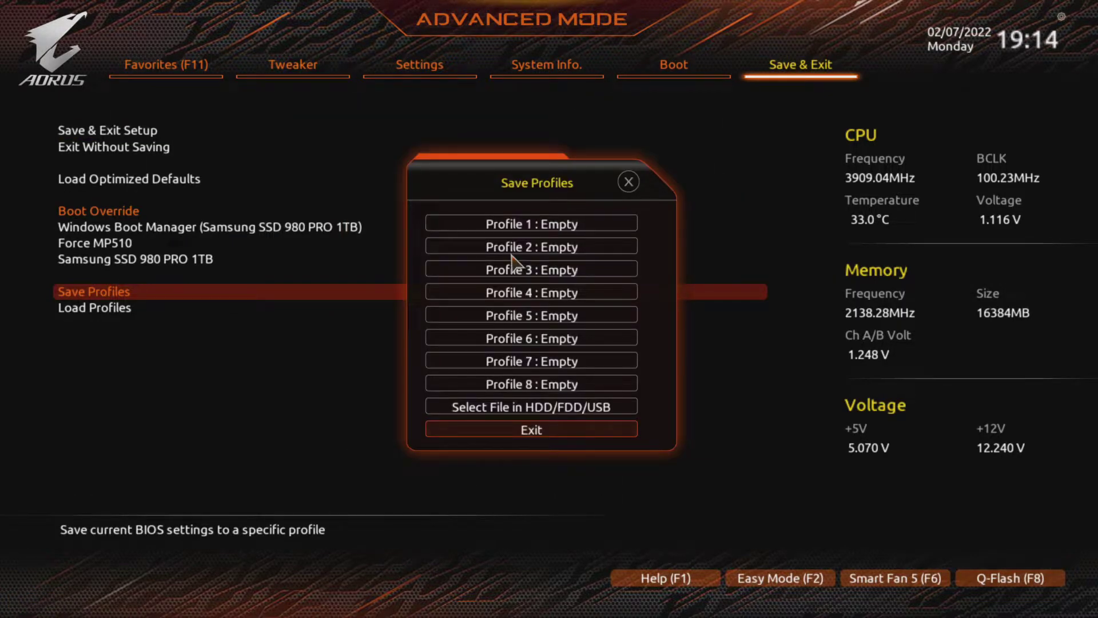
pyautogui.press('Up')
pyautogui.press('Up')
pyautogui.press('Up')
pyautogui.press('Up')
pyautogui.press('Up')
pyautogui.press('Up')
pyautogui.press('Up')
pyautogui.press('Up')
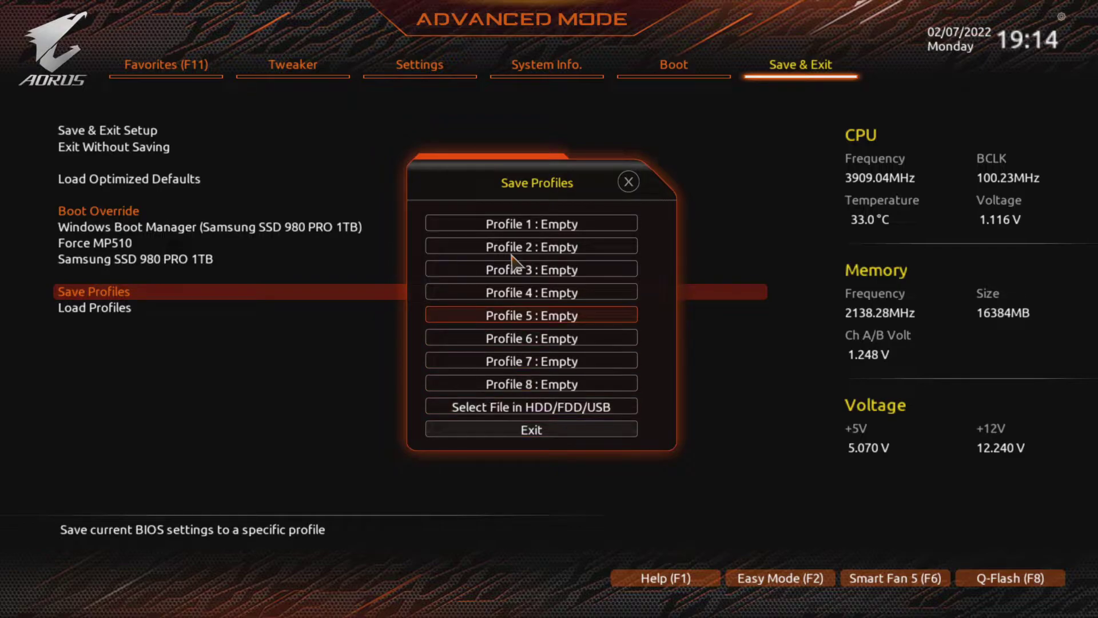
pyautogui.press('Up')
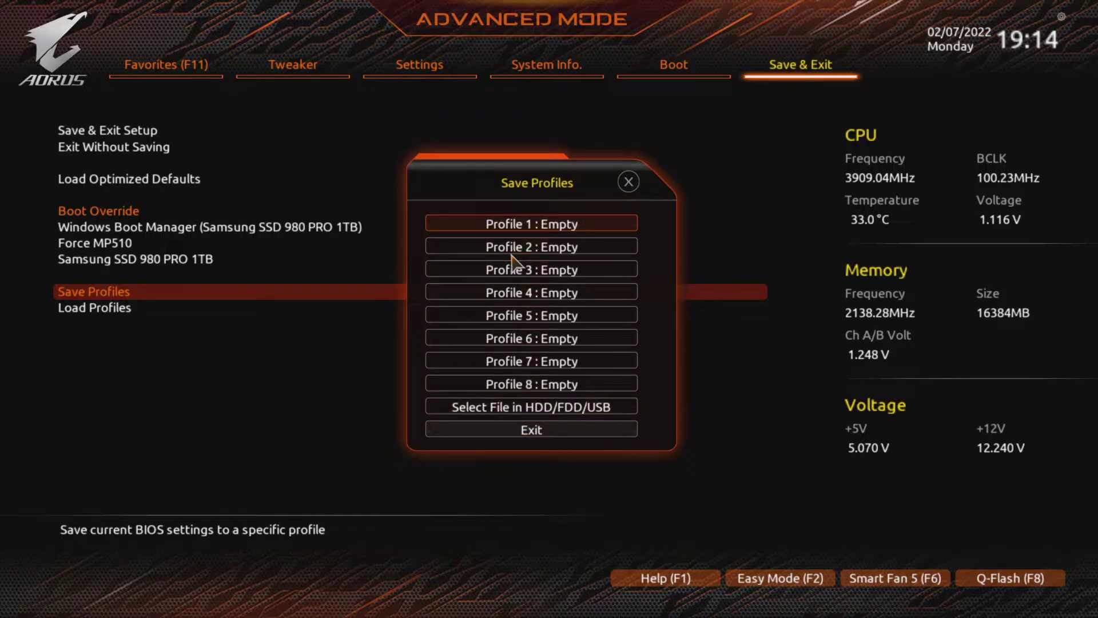
pyautogui.press('Return')
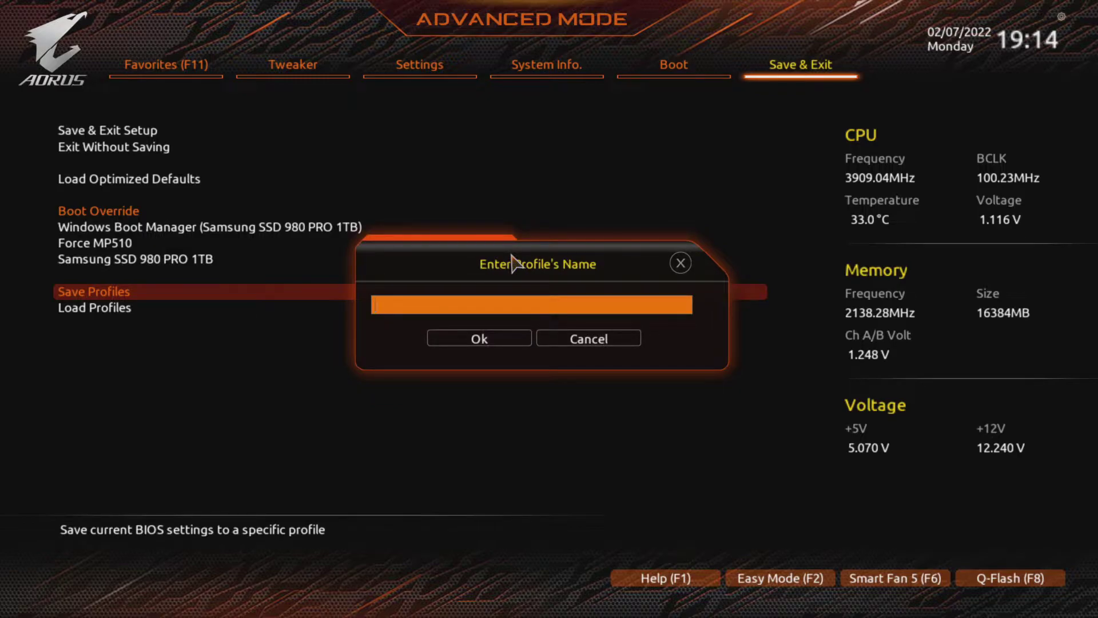
pyautogui.write('Reto Base Congi')
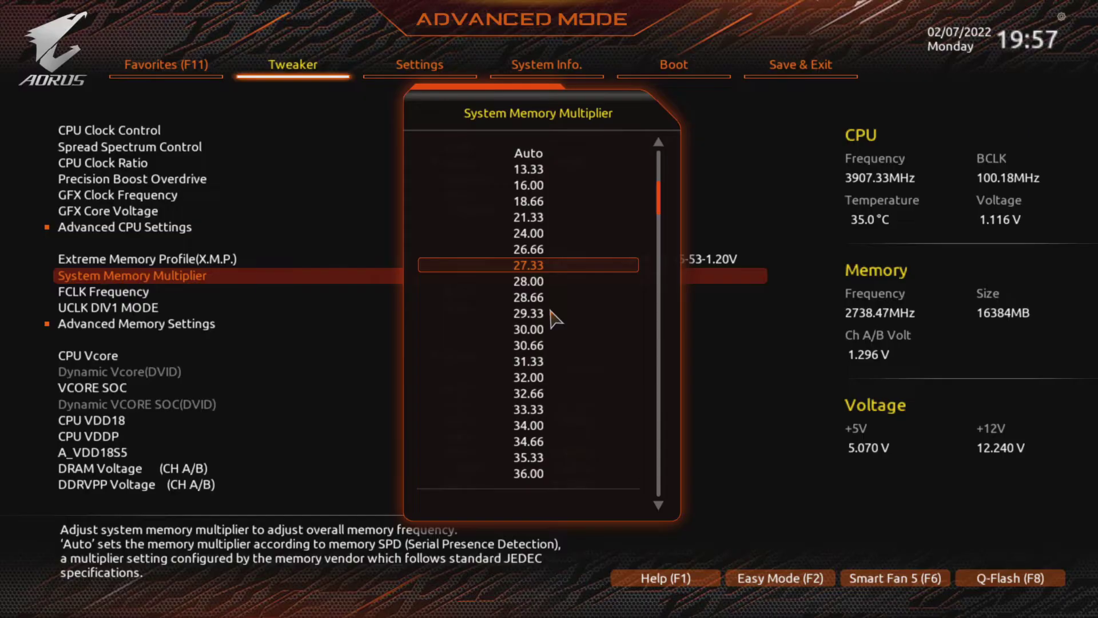
# Step: Step System Memory Multiplier through 28.00, 28.66, 29.33 and apply 30.00
pyautogui.press('Down')
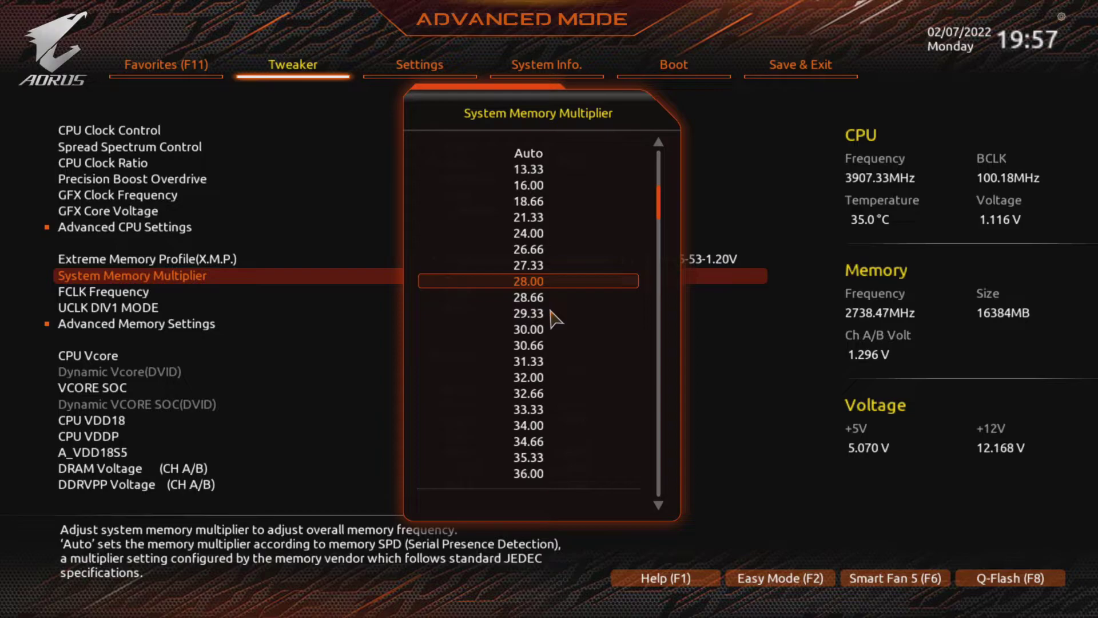
pyautogui.press('Down')
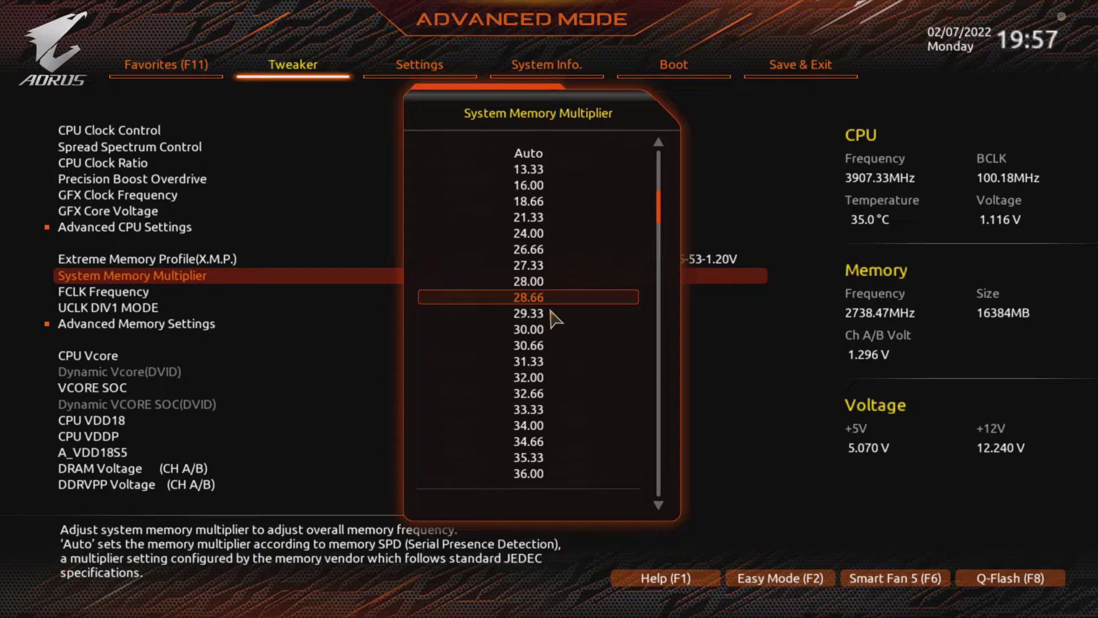
pyautogui.press('Down')
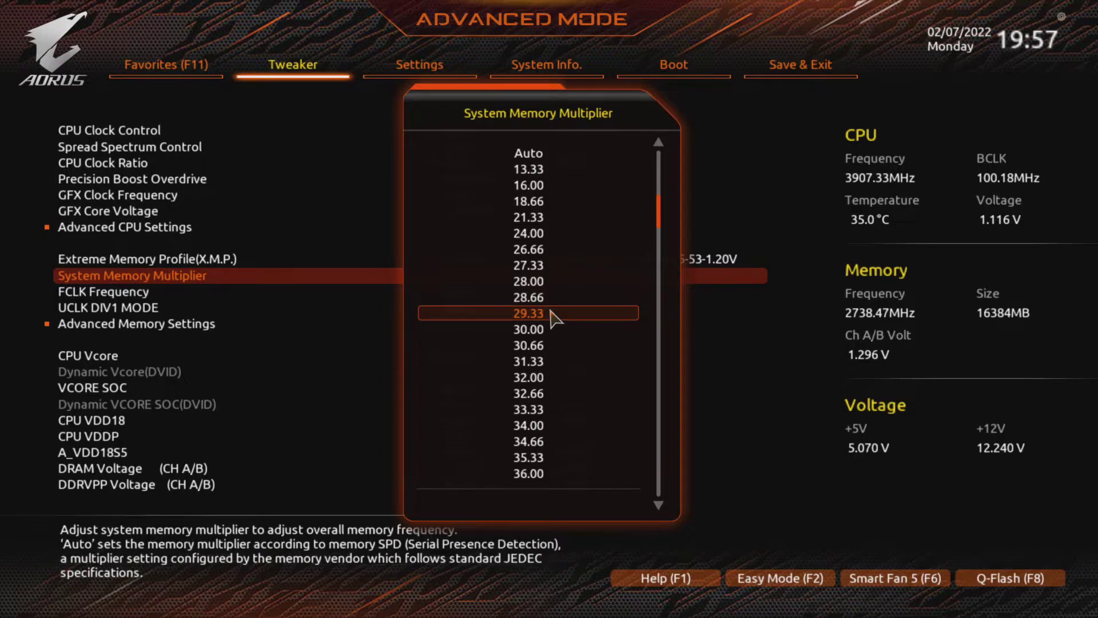
pyautogui.press('Down')
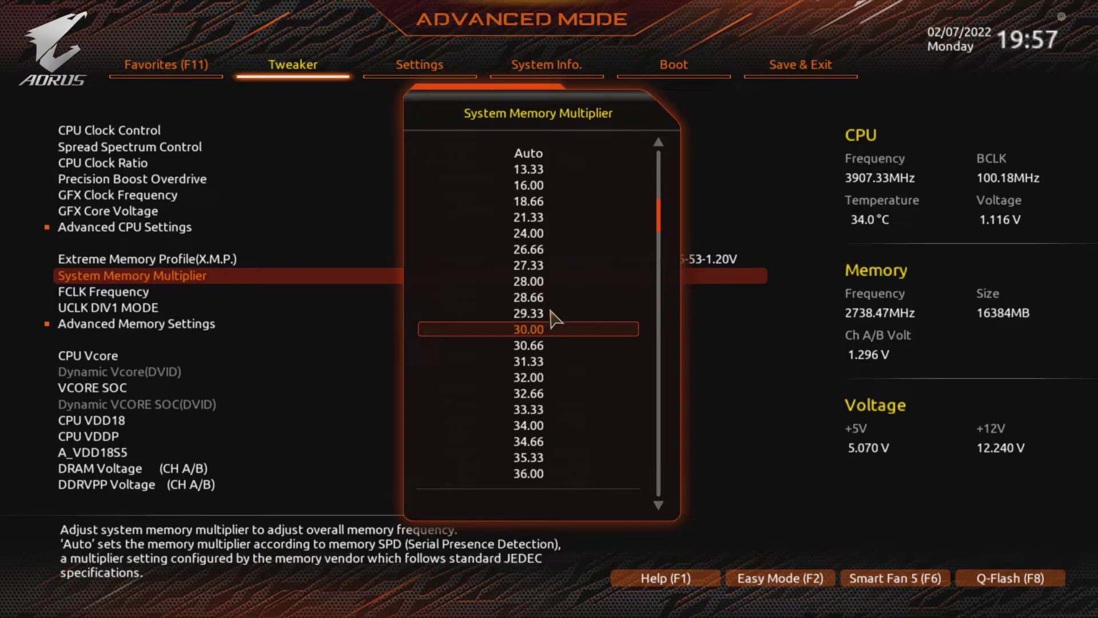
pyautogui.press('Return')
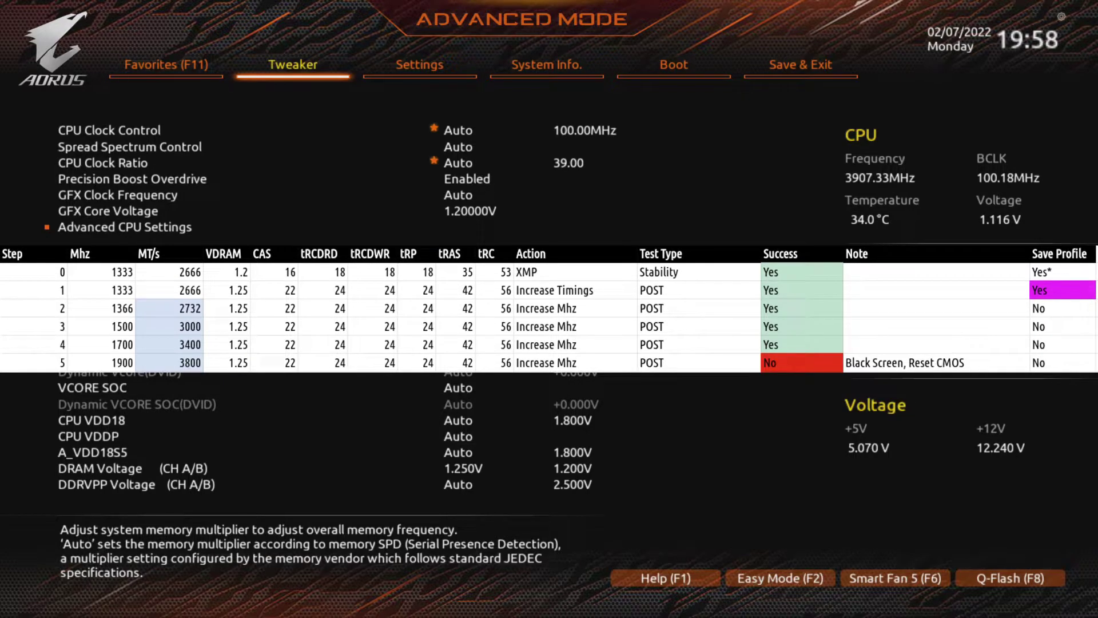
# Step: Choose Save & Exit Setup and confirm Yes to save and restart
pyautogui.press('Right')
pyautogui.press('Right')
pyautogui.press('Right')
pyautogui.press('Right')
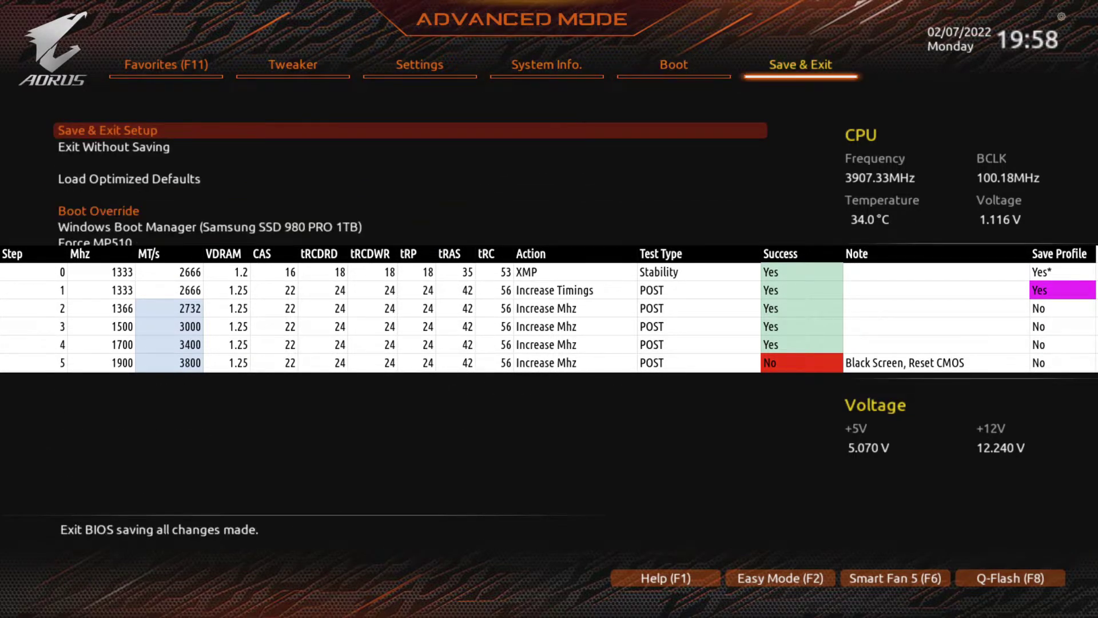
pyautogui.press('Return')
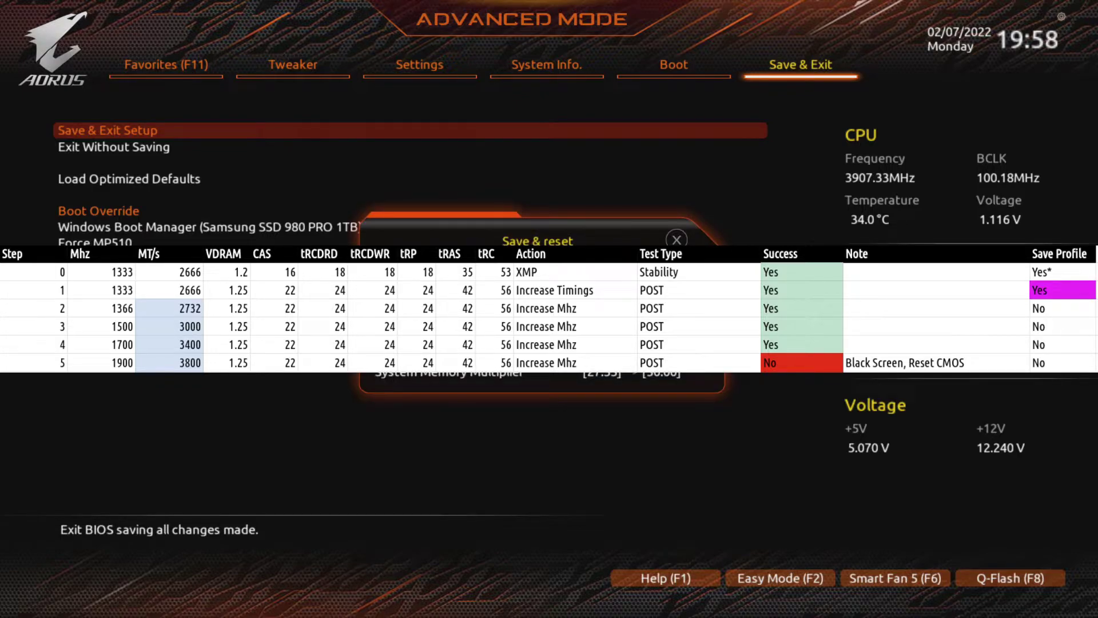
pyautogui.press('Return')
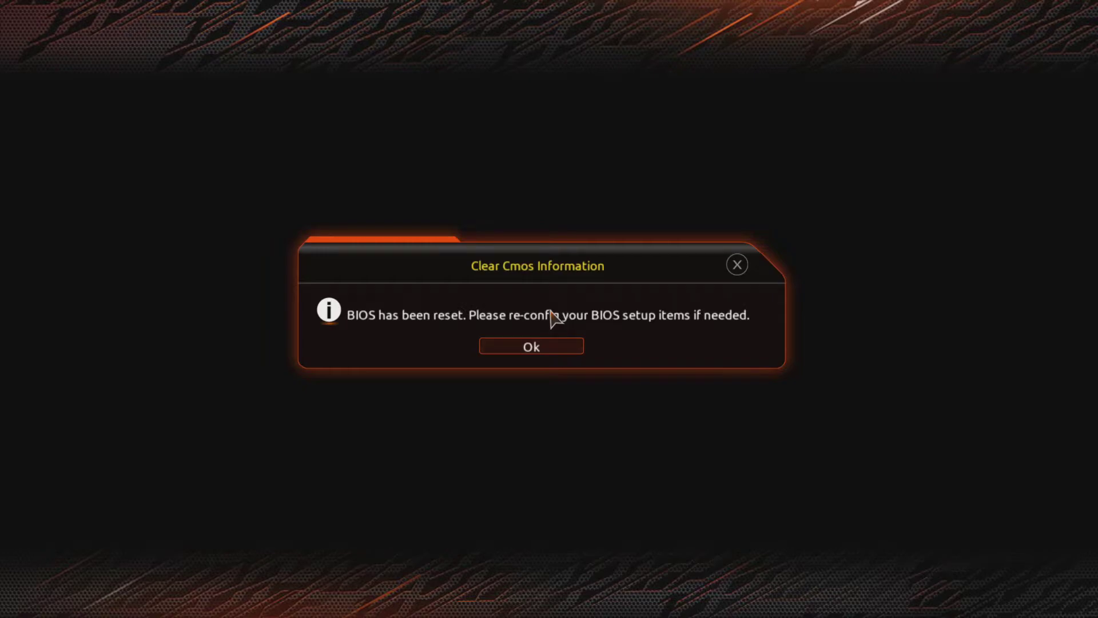
# Step: Dismiss the BIOS reset notice and set System Memory Multiplier to 34.00
pyautogui.press('Return')
pyautogui.press('Down')
pyautogui.press('Down')
pyautogui.press('Down')
pyautogui.press('Down')
pyautogui.press('Down')
pyautogui.press('Down')
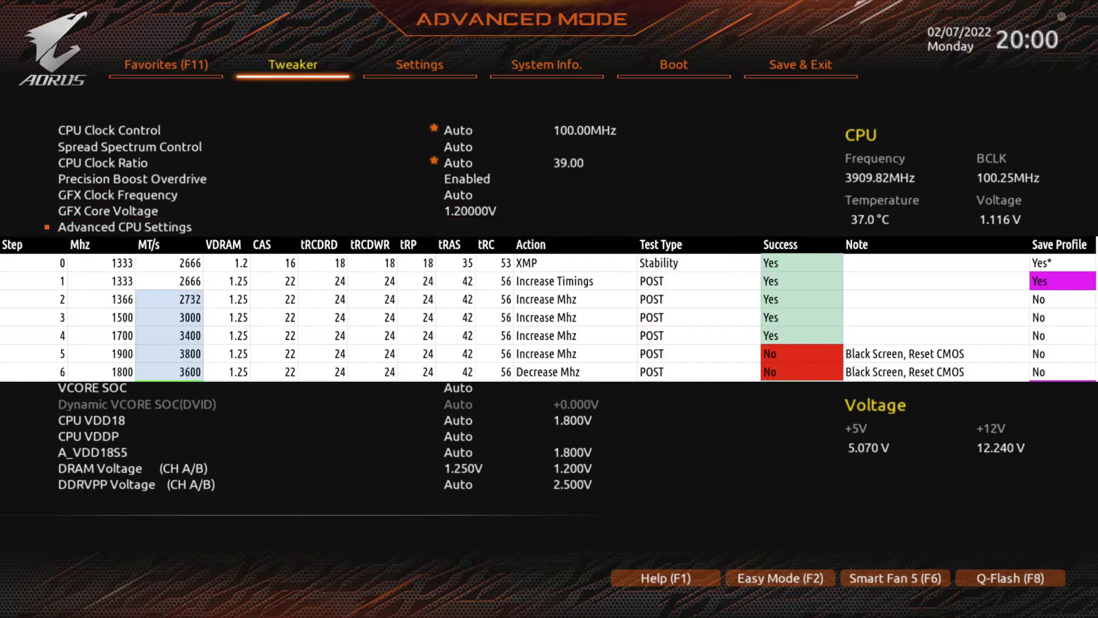
pyautogui.press('Down')
pyautogui.press('Return')
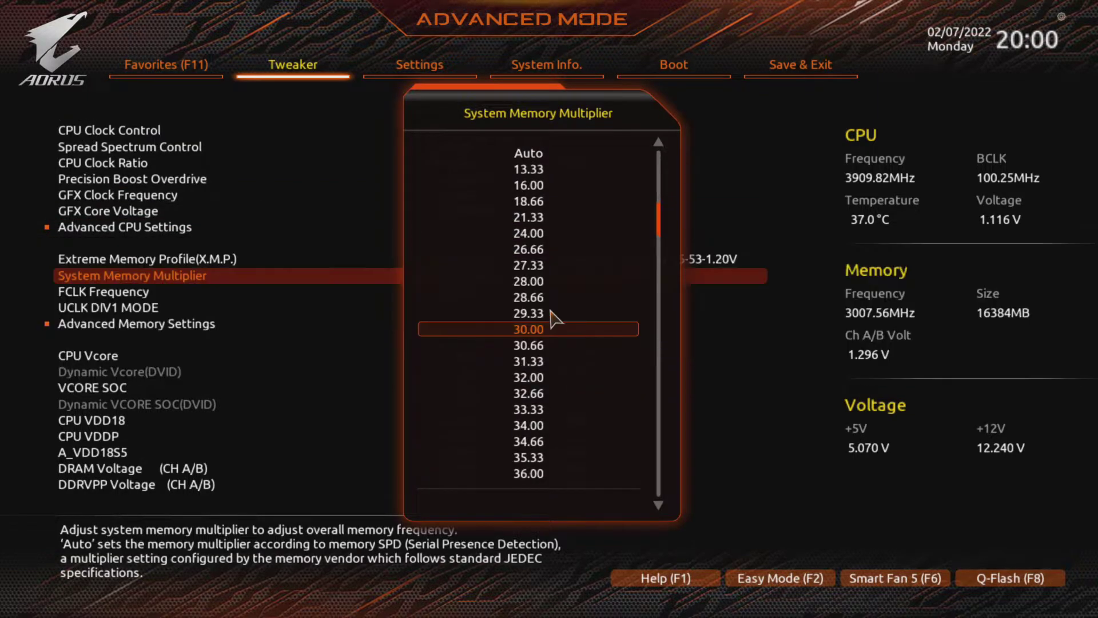
pyautogui.press('Down')
pyautogui.press('Down')
pyautogui.press('Down')
pyautogui.press('Down')
pyautogui.press('Down')
pyautogui.press('Down')
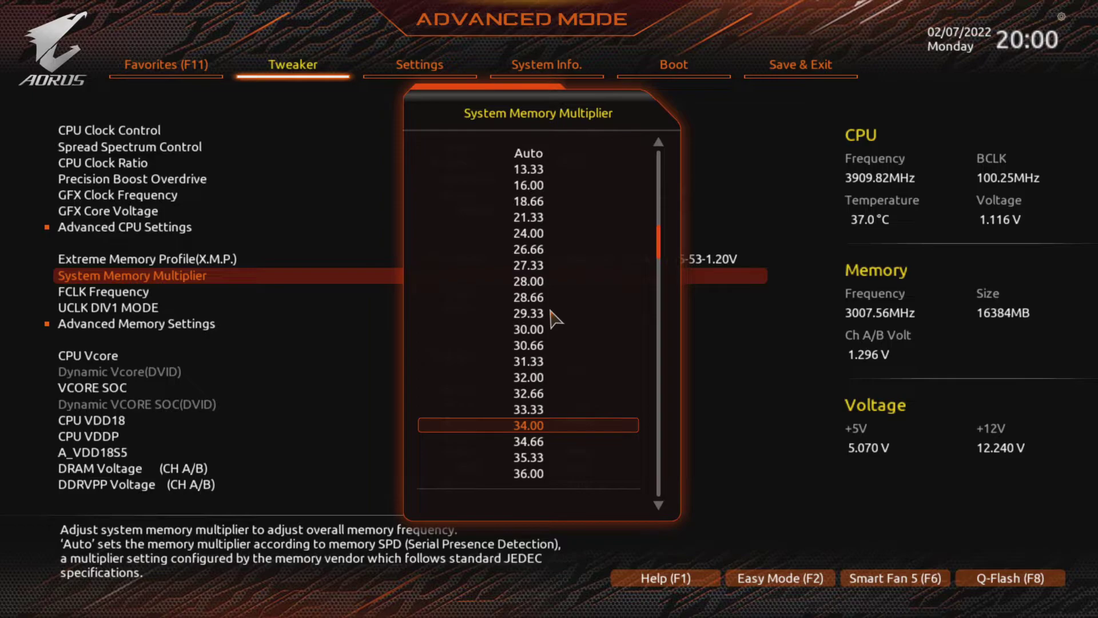
pyautogui.press('Return')
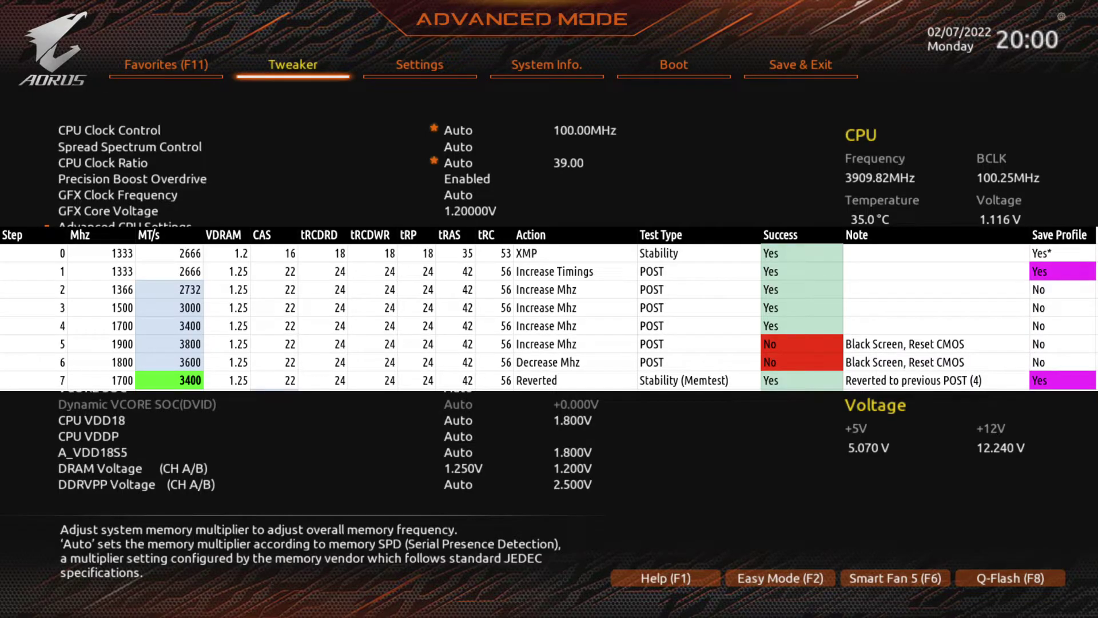
# Step: Move on from Tweaker toward the memory timing control page
pyautogui.press('Right')
pyautogui.press('Right')
pyautogui.press('Right')
pyautogui.press('Right')
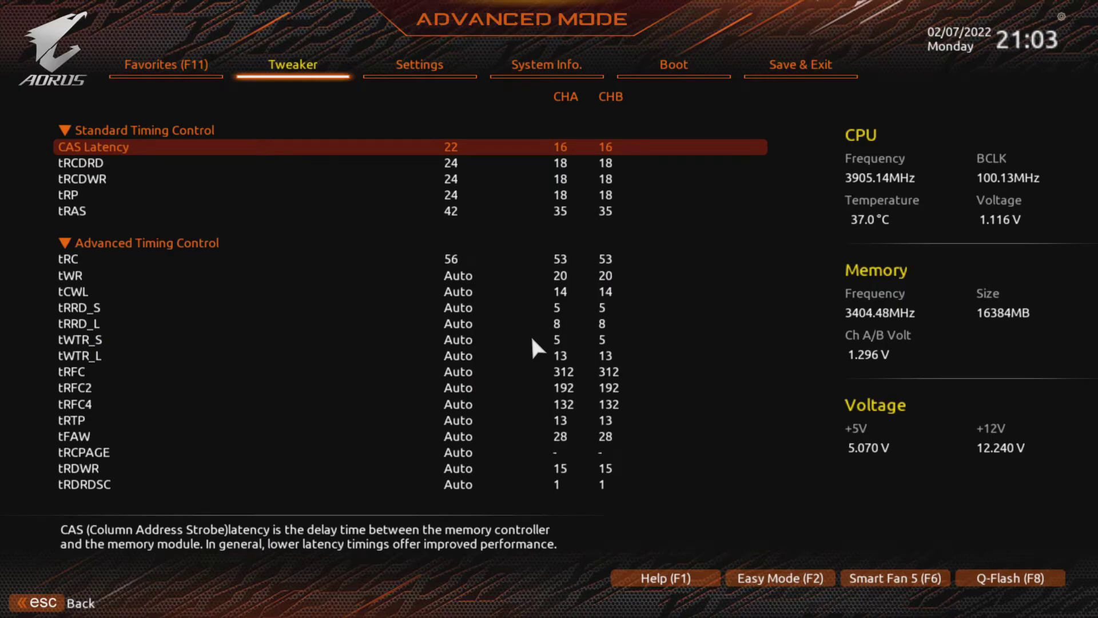
# Step: Change the CAS Latency memory timing from 22 to 20
pyautogui.press('Down')
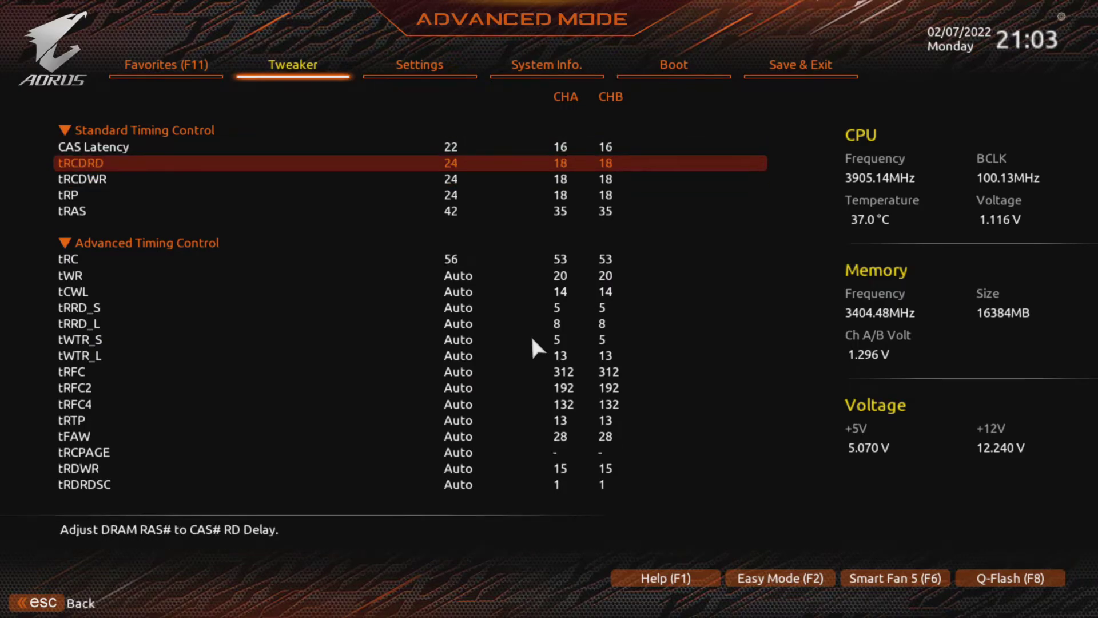
pyautogui.press('Up')
pyautogui.press('Return')
pyautogui.press('Up')
pyautogui.press('Up')
pyautogui.press('Return')
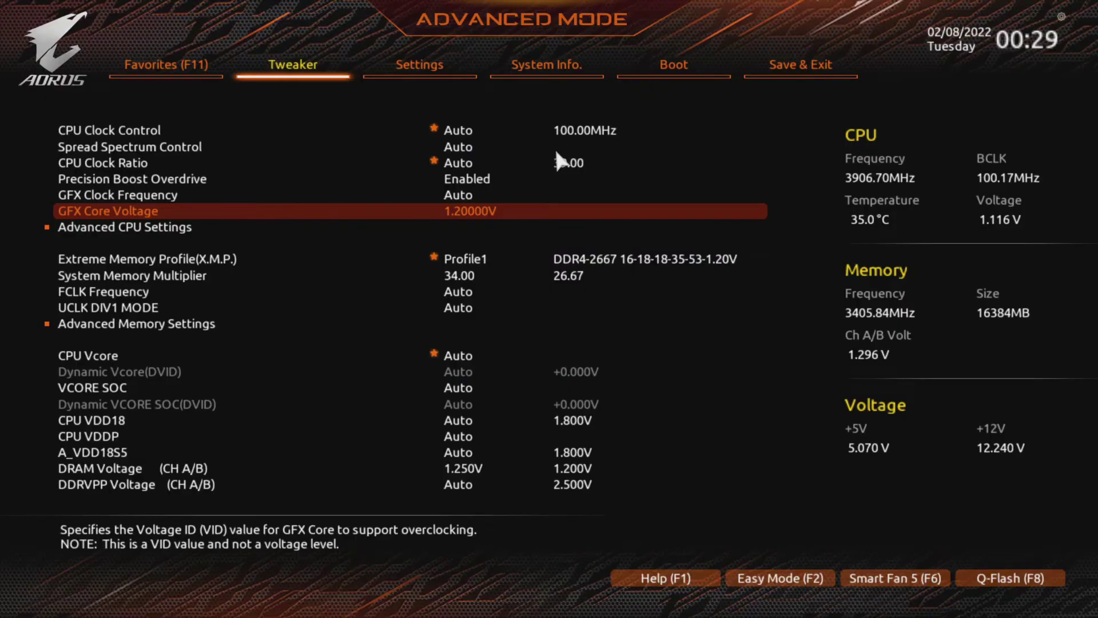
# Step: Set GFX Clock Frequency to 2000MHz, then reopen its list to view higher frequencies
pyautogui.press('Up')
pyautogui.press('Return')
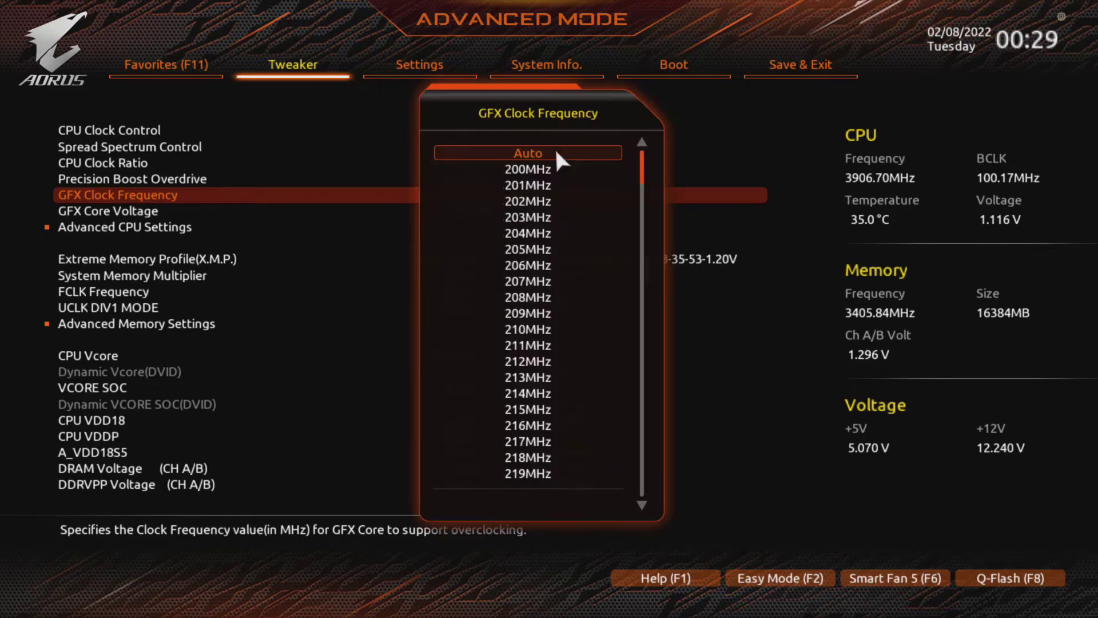
pyautogui.press('Down')
pyautogui.press('Down')
pyautogui.press('Down')
pyautogui.press('Down')
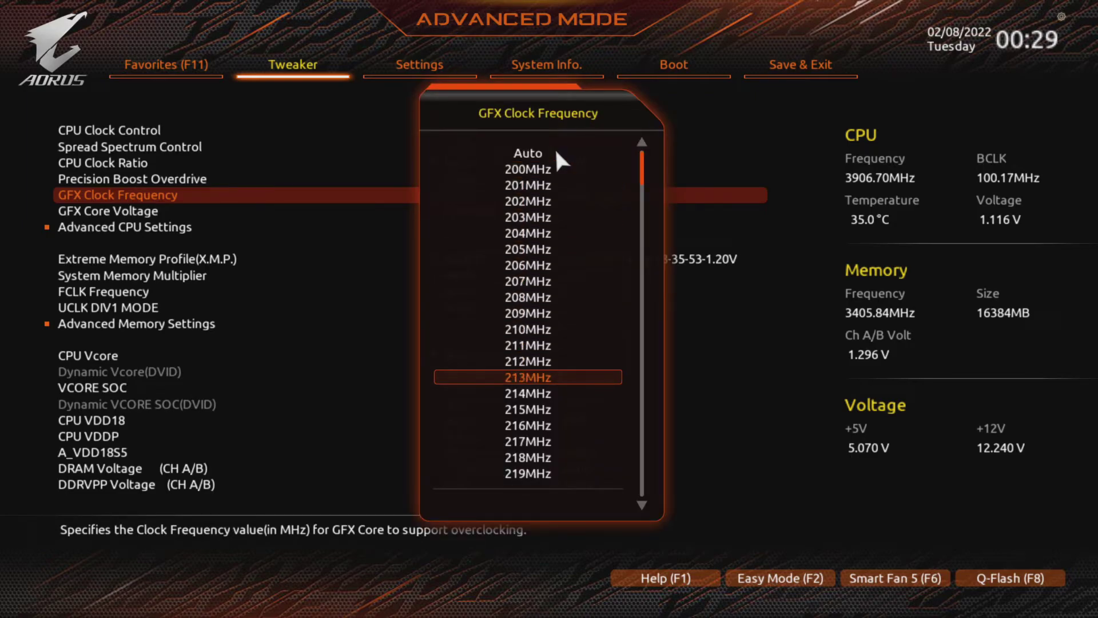
pyautogui.press('Down')
pyautogui.press('Down')
pyautogui.press('Down')
pyautogui.press('Down')
pyautogui.press('Down')
pyautogui.press('Down')
pyautogui.press('Down')
pyautogui.press('Down')
pyautogui.press('Down')
pyautogui.press('Down')
pyautogui.press('Down')
pyautogui.press('Down')
pyautogui.press('Down')
pyautogui.press('Down')
pyautogui.press('Down')
pyautogui.press('Down')
pyautogui.press('Down')
pyautogui.press('Down')
pyautogui.press('Down')
pyautogui.press('Down')
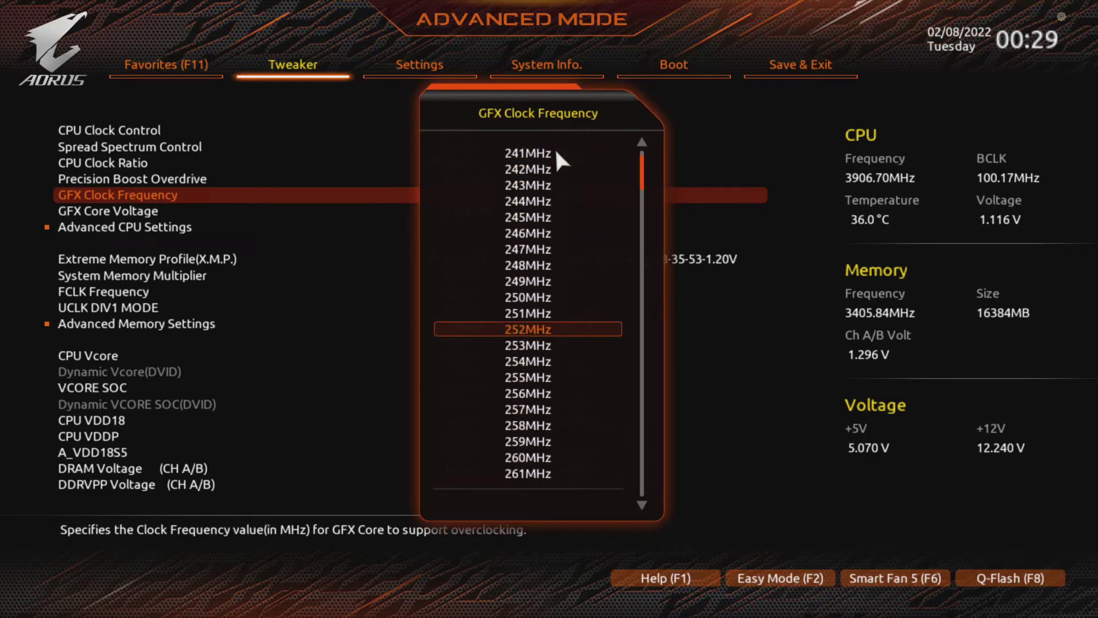
pyautogui.press('Down')
pyautogui.press('Down')
pyautogui.press('Down')
pyautogui.press('Down')
pyautogui.press('Down')
pyautogui.press('Down')
pyautogui.press('Down')
pyautogui.press('Down')
pyautogui.press('Down')
pyautogui.press('Down')
pyautogui.press('Down')
pyautogui.press('Down')
pyautogui.press('Down')
pyautogui.press('Down')
pyautogui.press('Down')
pyautogui.press('Down')
pyautogui.press('Down')
pyautogui.press('Down')
pyautogui.press('Down')
pyautogui.press('Down')
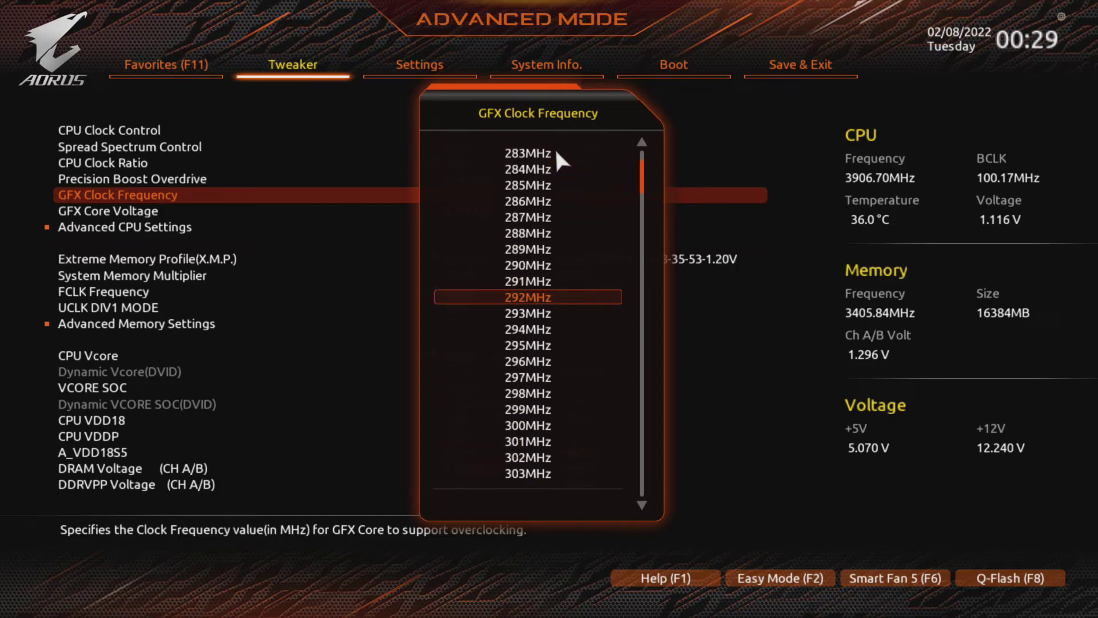
pyautogui.press('Down')
pyautogui.press('Down')
pyautogui.press('Down')
pyautogui.press('Down')
pyautogui.press('Down')
pyautogui.press('Down')
pyautogui.press('Down')
pyautogui.press('Down')
pyautogui.press('Down')
pyautogui.press('Down')
pyautogui.press('Down')
pyautogui.press('Down')
pyautogui.press('Down')
pyautogui.press('Down')
pyautogui.press('Down')
pyautogui.press('Down')
pyautogui.press('Down')
pyautogui.press('Down')
pyautogui.press('Down')
pyautogui.press('Down')
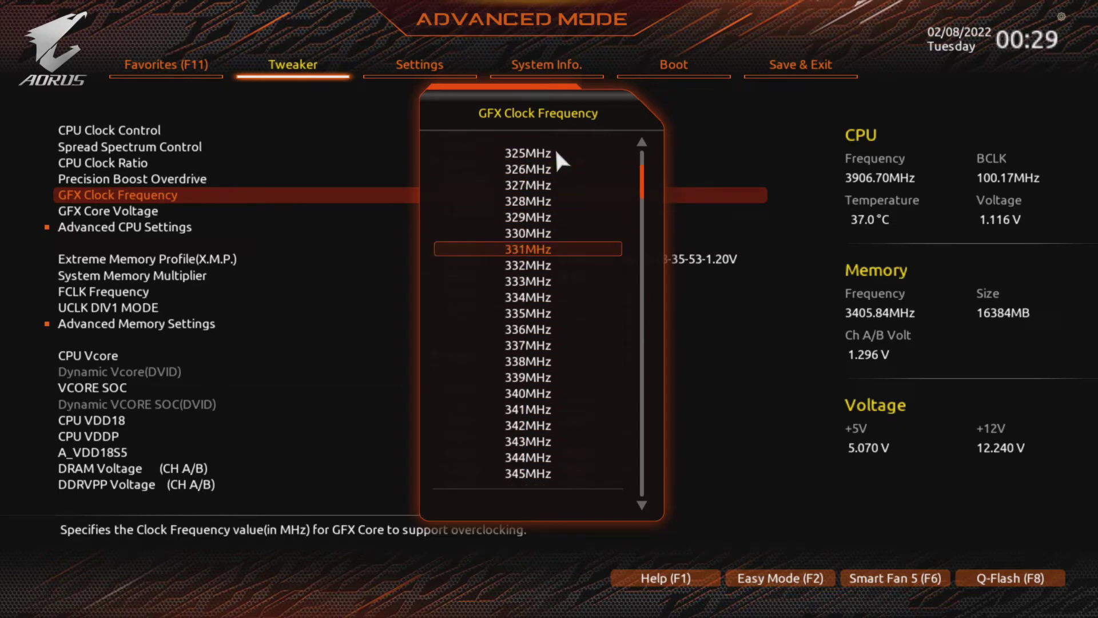
pyautogui.press('Down')
pyautogui.press('Down')
pyautogui.press('Down')
pyautogui.press('Down')
pyautogui.press('Down')
pyautogui.press('Down')
pyautogui.press('Down')
pyautogui.press('Down')
pyautogui.press('Down')
pyautogui.press('Down')
pyautogui.press('Down')
pyautogui.press('Down')
pyautogui.press('Down')
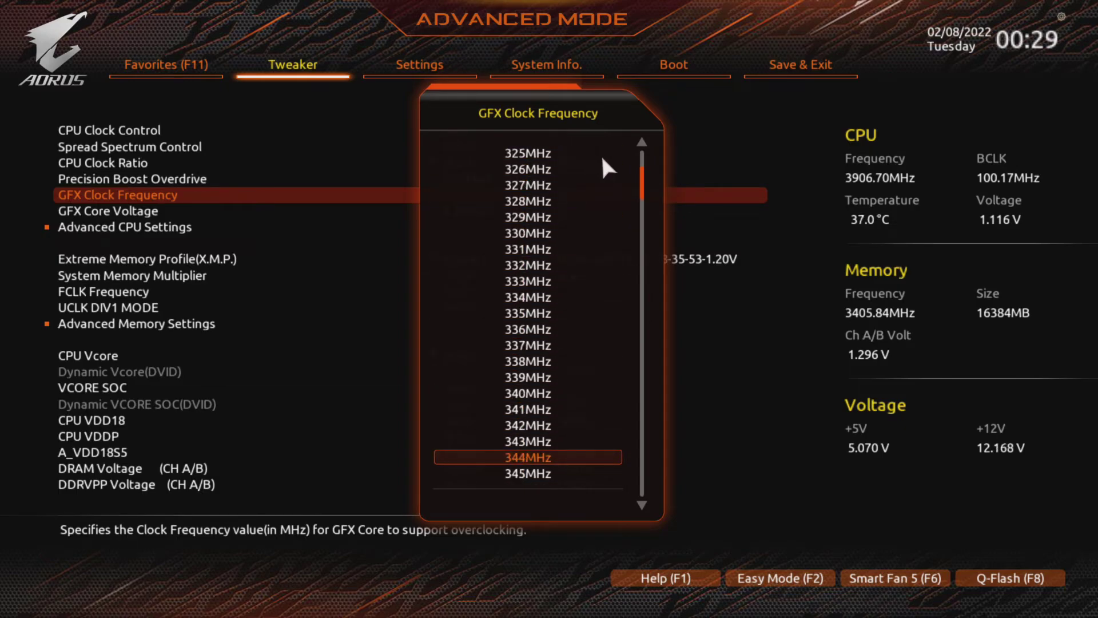
pyautogui.moveTo(643, 186); pyautogui.dragTo(641, 366)
pyautogui.click(559, 376)
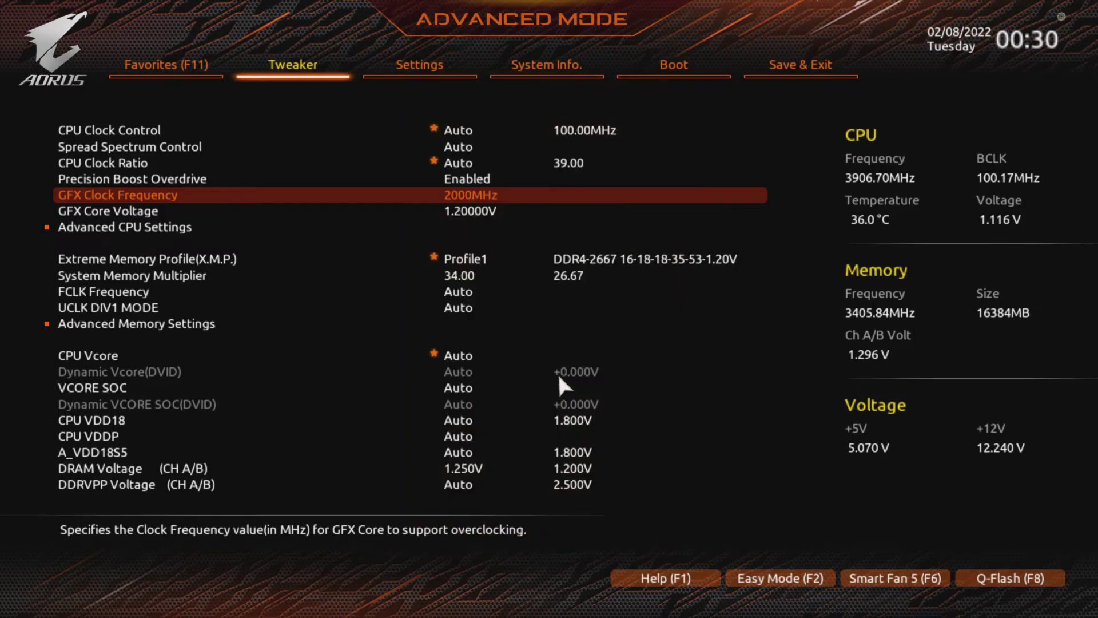
pyautogui.click(478, 195)
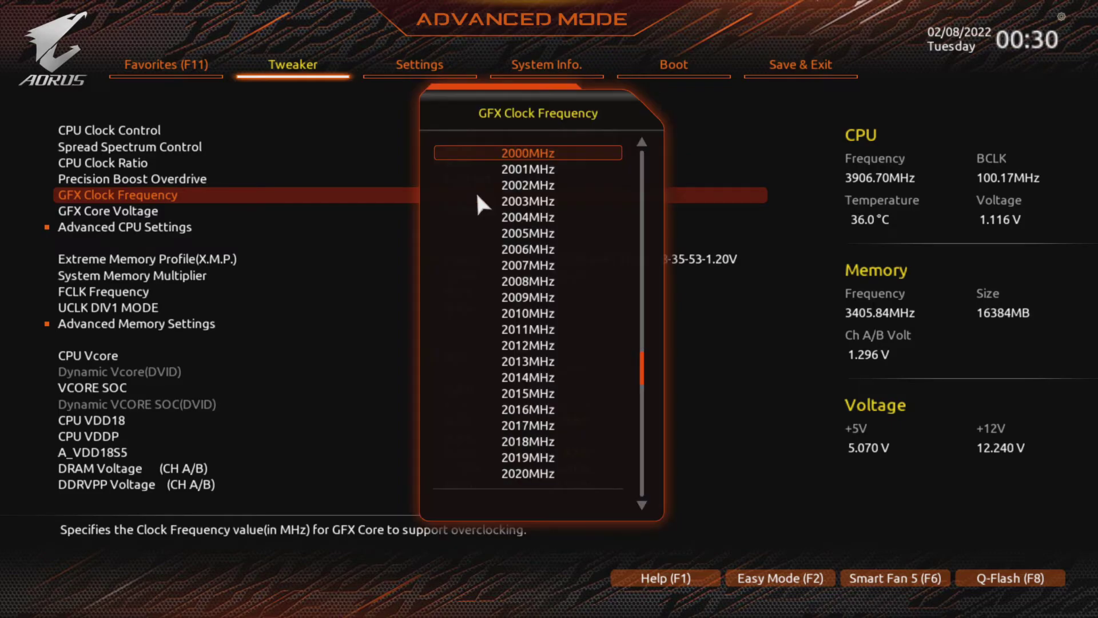
pyautogui.press('Down')
pyautogui.press('Down')
pyautogui.press('Down')
pyautogui.press('Down')
pyautogui.press('Down')
pyautogui.press('Down')
pyautogui.press('Down')
pyautogui.press('Down')
pyautogui.press('Down')
pyautogui.press('Down')
pyautogui.press('Down')
pyautogui.press('Down')
pyautogui.press('Down')
pyautogui.press('Down')
pyautogui.press('Down')
pyautogui.press('Down')
pyautogui.press('Down')
pyautogui.press('Down')
pyautogui.press('Down')
pyautogui.press('Down')
pyautogui.press('Down')
pyautogui.press('Down')
pyautogui.press('Down')
pyautogui.press('Down')
pyautogui.press('Down')
pyautogui.press('Down')
pyautogui.press('Down')
pyautogui.press('Down')
pyautogui.press('Down')
pyautogui.press('Down')
pyautogui.press('Down')
pyautogui.press('Down')
pyautogui.press('Down')
pyautogui.press('Down')
pyautogui.press('Down')
pyautogui.press('Down')
pyautogui.press('Down')
pyautogui.press('Down')
pyautogui.press('Down')
pyautogui.press('Down')
pyautogui.press('Down')
pyautogui.press('Down')
pyautogui.press('Down')
pyautogui.press('Down')
pyautogui.press('Down')
pyautogui.press('Down')
pyautogui.press('Down')
pyautogui.press('Down')
pyautogui.press('Down')
pyautogui.press('Down')
pyautogui.press('Down')
pyautogui.press('Down')
pyautogui.press('Down')
pyautogui.press('Down')
pyautogui.press('Down')
pyautogui.press('Down')
pyautogui.press('Down')
pyautogui.press('Down')
pyautogui.press('Down')
pyautogui.press('Down')
pyautogui.press('Down')
pyautogui.press('Down')
pyautogui.press('Down')
pyautogui.press('Down')
pyautogui.press('Down')
pyautogui.press('Down')
pyautogui.press('Down')
pyautogui.press('Down')
pyautogui.press('Down')
pyautogui.press('Down')
pyautogui.press('Down')
pyautogui.press('Down')
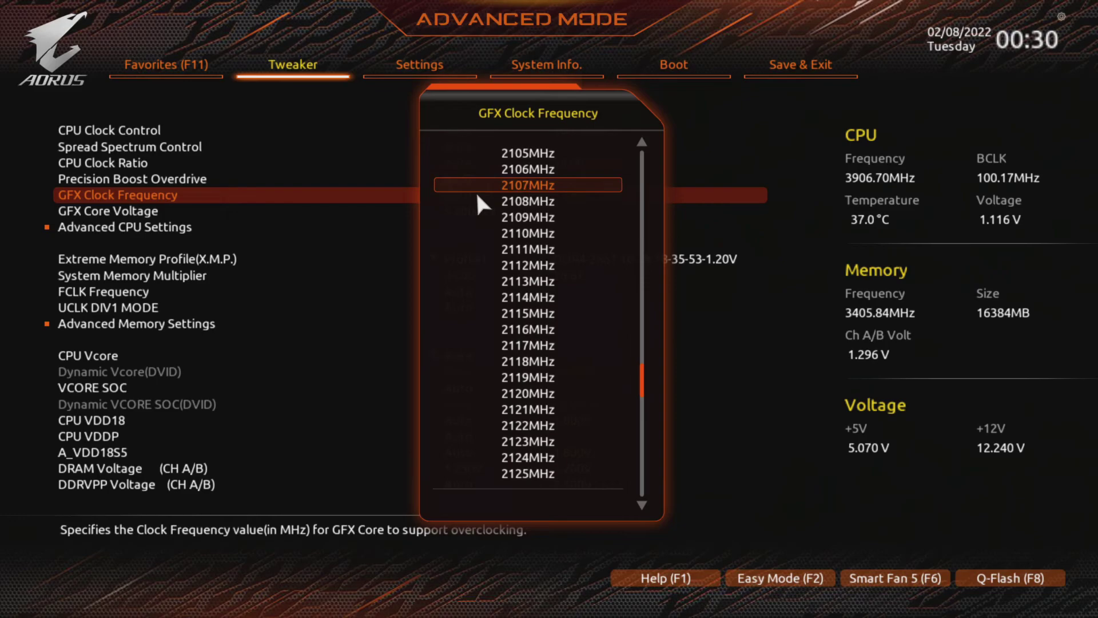
pyautogui.press('Down')
pyautogui.press('Down')
pyautogui.press('Down')
pyautogui.press('Down')
pyautogui.press('Down')
pyautogui.press('Down')
pyautogui.press('Down')
pyautogui.press('Down')
pyautogui.press('Down')
pyautogui.press('Down')
pyautogui.press('Down')
pyautogui.press('Down')
pyautogui.press('Down')
pyautogui.press('Down')
pyautogui.press('Down')
pyautogui.press('Down')
pyautogui.press('Down')
pyautogui.press('Down')
pyautogui.press('Down')
pyautogui.press('Down')
pyautogui.press('Down')
pyautogui.press('Down')
pyautogui.press('Down')
pyautogui.press('Down')
pyautogui.press('Down')
pyautogui.press('Down')
pyautogui.press('Down')
pyautogui.press('Down')
pyautogui.press('Down')
pyautogui.press('Down')
pyautogui.press('Down')
pyautogui.press('Down')
pyautogui.press('Down')
pyautogui.press('Down')
pyautogui.press('Down')
pyautogui.press('Down')
pyautogui.press('Down')
pyautogui.press('Down')
pyautogui.press('Down')
pyautogui.press('Down')
pyautogui.press('Down')
pyautogui.press('Down')
pyautogui.press('Down')
pyautogui.press('Down')
pyautogui.press('Down')
pyautogui.press('Down')
pyautogui.press('Down')
pyautogui.press('Down')
pyautogui.press('Down')
pyautogui.press('Down')
pyautogui.press('Down')
pyautogui.press('Down')
pyautogui.press('Down')
pyautogui.press('Down')
pyautogui.press('Down')
pyautogui.press('Down')
pyautogui.press('Down')
pyautogui.press('Down')
pyautogui.press('Down')
pyautogui.press('Down')
pyautogui.press('Down')
pyautogui.press('Down')
pyautogui.press('Down')
pyautogui.press('Down')
pyautogui.press('Down')
pyautogui.press('Down')
pyautogui.press('Down')
pyautogui.press('Down')
pyautogui.press('Down')
pyautogui.press('Down')
pyautogui.press('Down')
pyautogui.press('Down')
pyautogui.press('Down')
pyautogui.press('Down')
pyautogui.press('Down')
pyautogui.press('Down')
pyautogui.press('Down')
pyautogui.press('Down')
pyautogui.press('Down')
pyautogui.press('Down')
# Step: Move the frequency selection back up toward 2200MHz
pyautogui.press('Up')
pyautogui.press('Up')
pyautogui.press('Up')
pyautogui.press('Up')
pyautogui.press('Up')
pyautogui.press('Up')
pyautogui.press('Up')
pyautogui.press('Up')
pyautogui.press('Up')
pyautogui.press('Up')
pyautogui.press('Up')
pyautogui.press('Up')
pyautogui.press('Up')
pyautogui.press('Up')
pyautogui.press('Up')
pyautogui.press('Up')
pyautogui.press('Up')
pyautogui.press('Down')
pyautogui.press('Down')
pyautogui.press('Down')
pyautogui.press('Down')
pyautogui.press('Down')
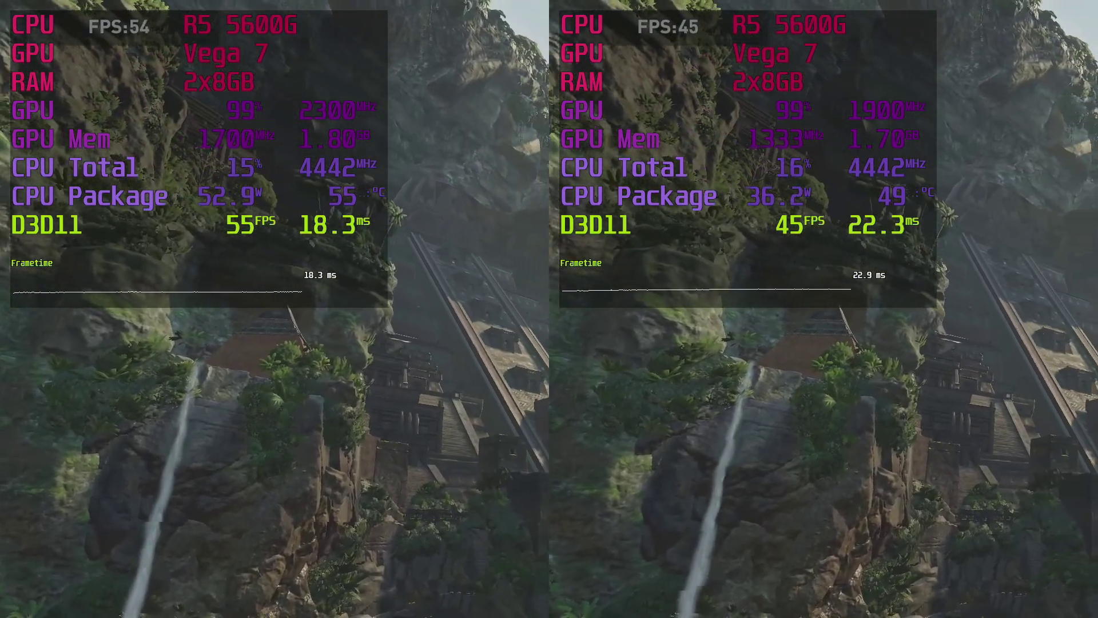